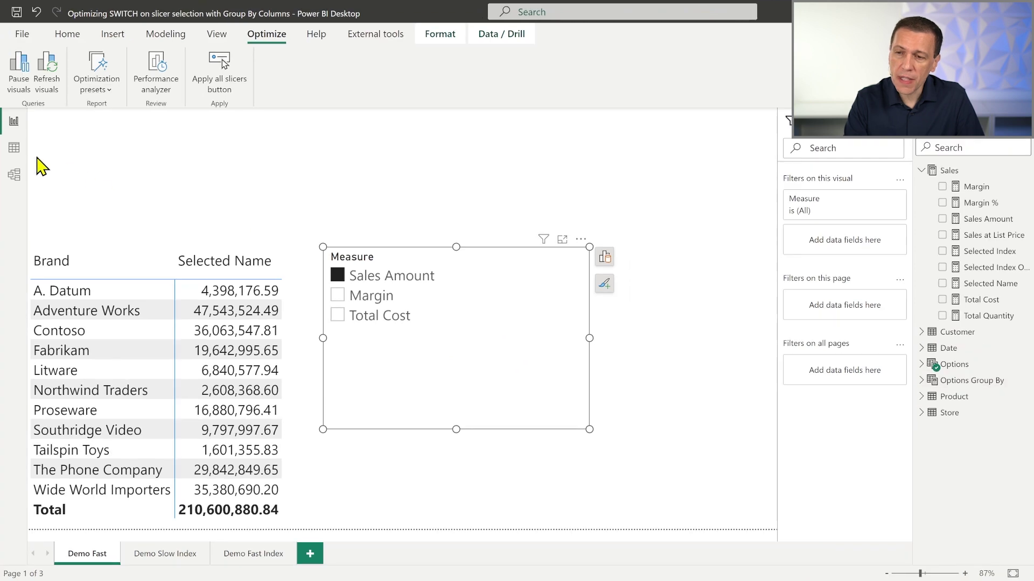
# - Review the Options table, then open the Selected Name formula's SELECTEDVALUE(Options[Name]) expression
pyautogui.click(15, 150)
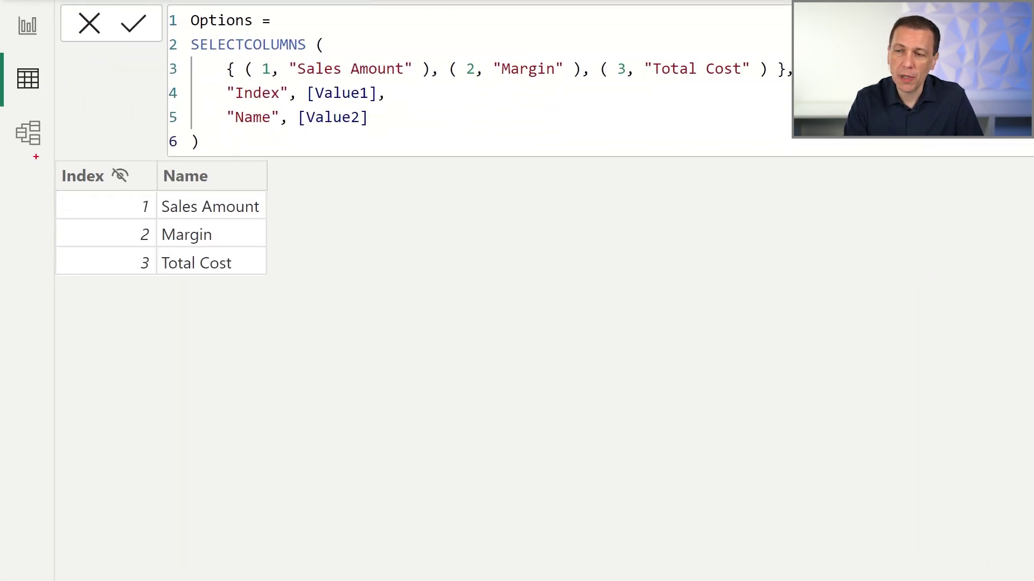
pyautogui.moveTo(36, 156); pyautogui.dragTo(298, 310)
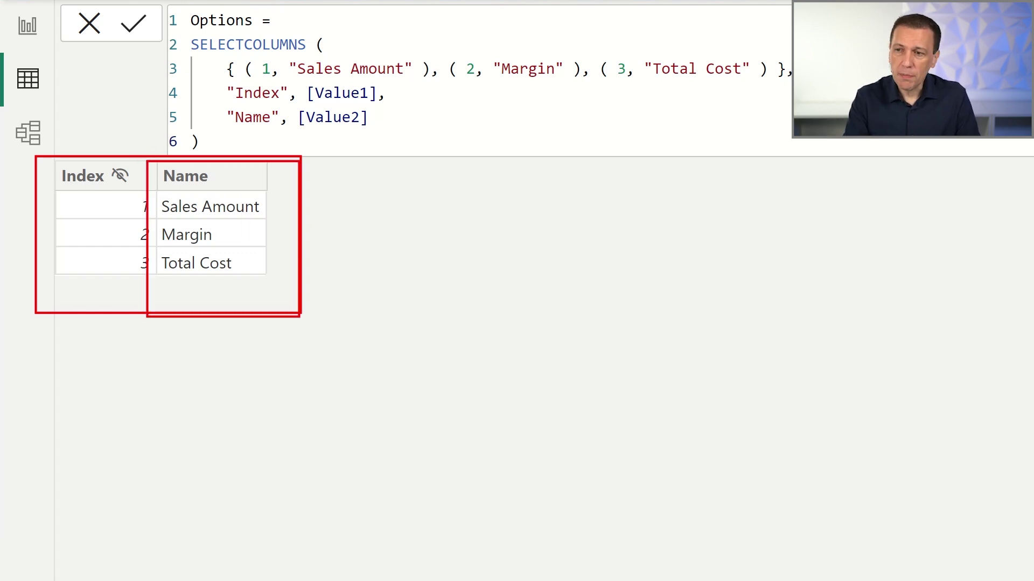
pyautogui.click(28, 26)
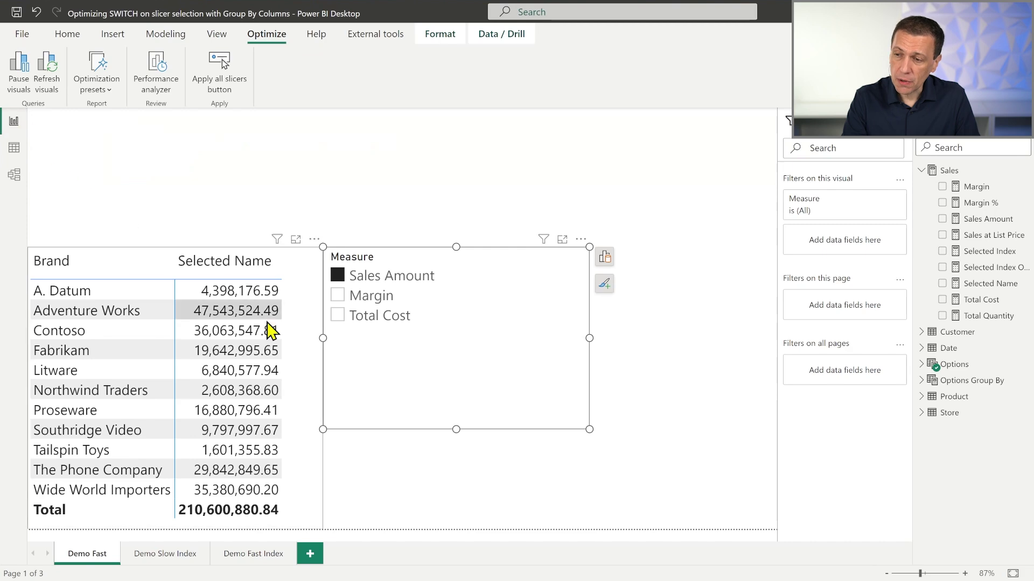
pyautogui.click(300, 362)
pyautogui.click(991, 283)
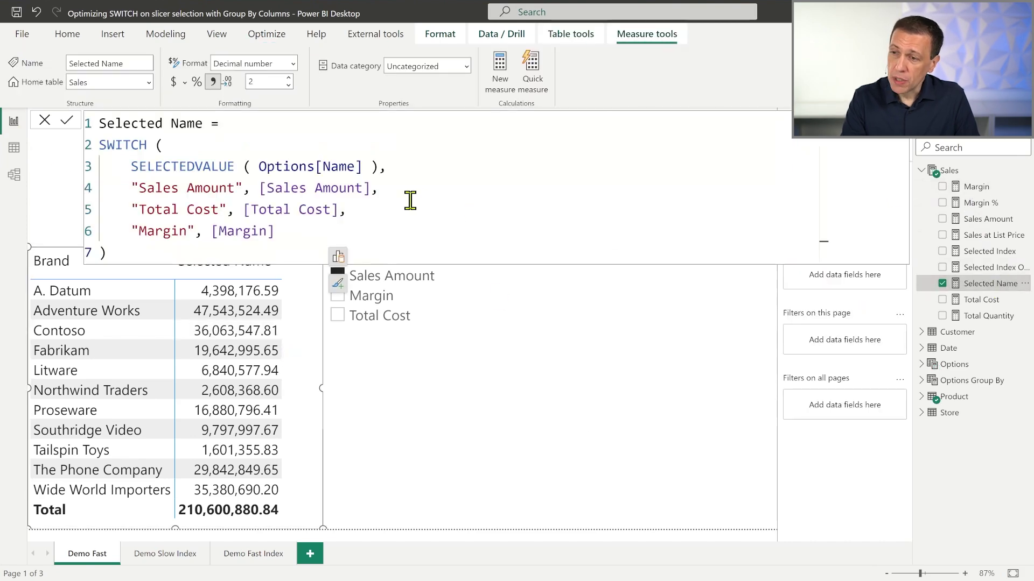
pyautogui.moveTo(387, 166); pyautogui.dragTo(127, 171)
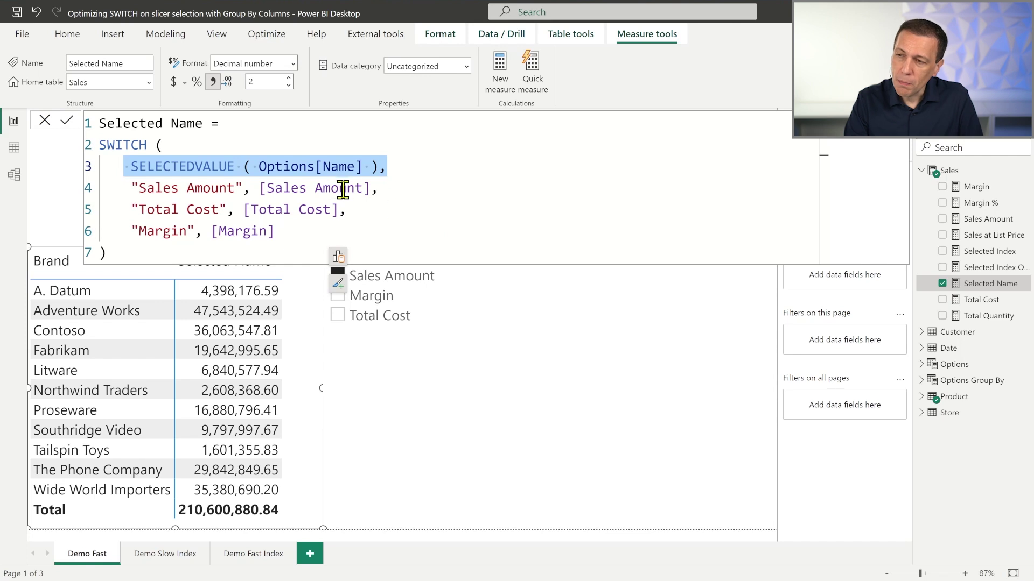
# - Point out the [Sales Amount] and [Total Cost] results, then close the formula unchanged
pyautogui.click(370, 188)
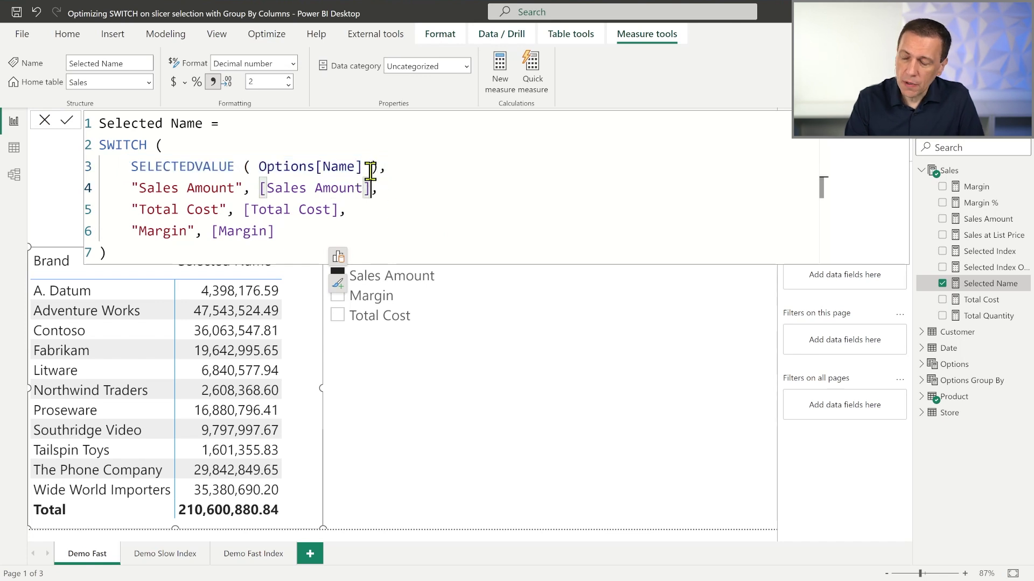
pyautogui.moveTo(371, 188); pyautogui.dragTo(261, 189)
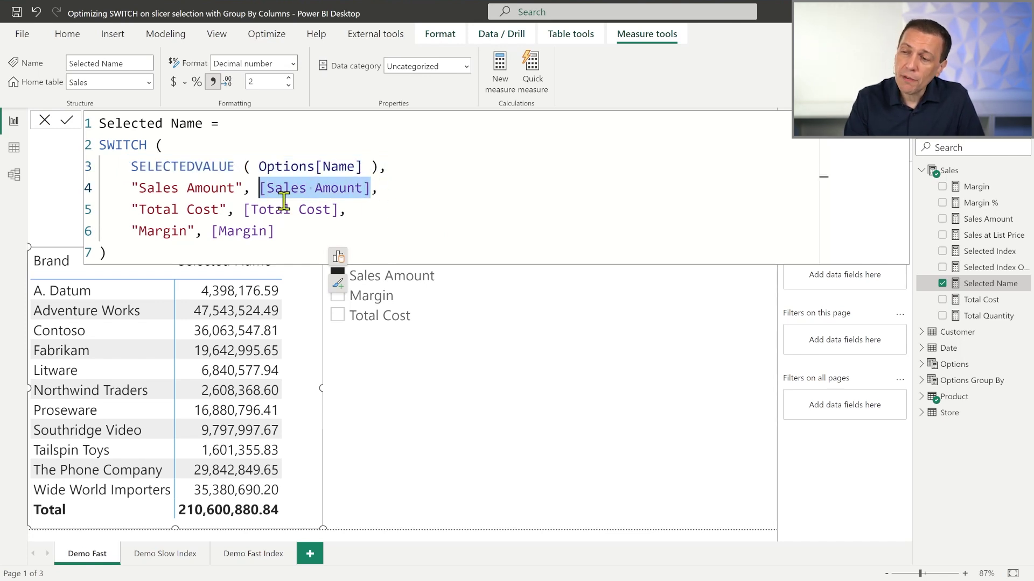
pyautogui.moveTo(343, 210); pyautogui.dragTo(248, 209)
pyautogui.click(299, 231)
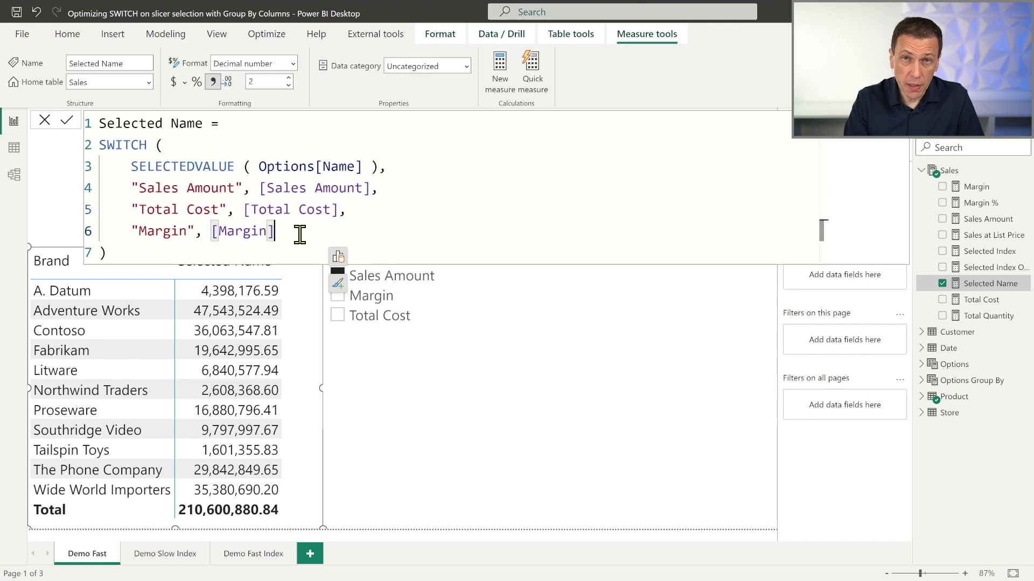
pyautogui.moveTo(374, 191); pyautogui.dragTo(260, 189)
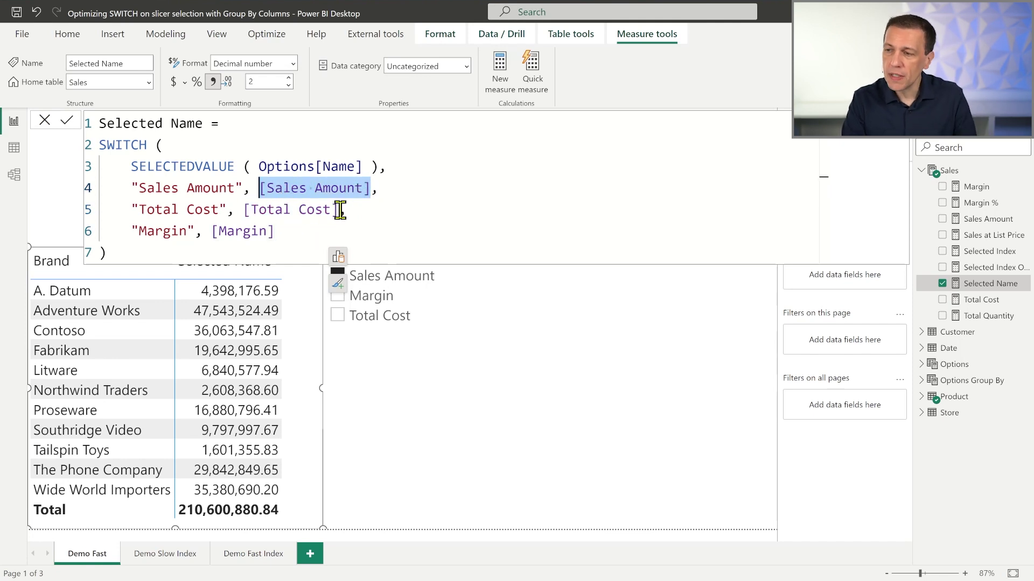
pyautogui.moveTo(342, 210); pyautogui.dragTo(245, 210)
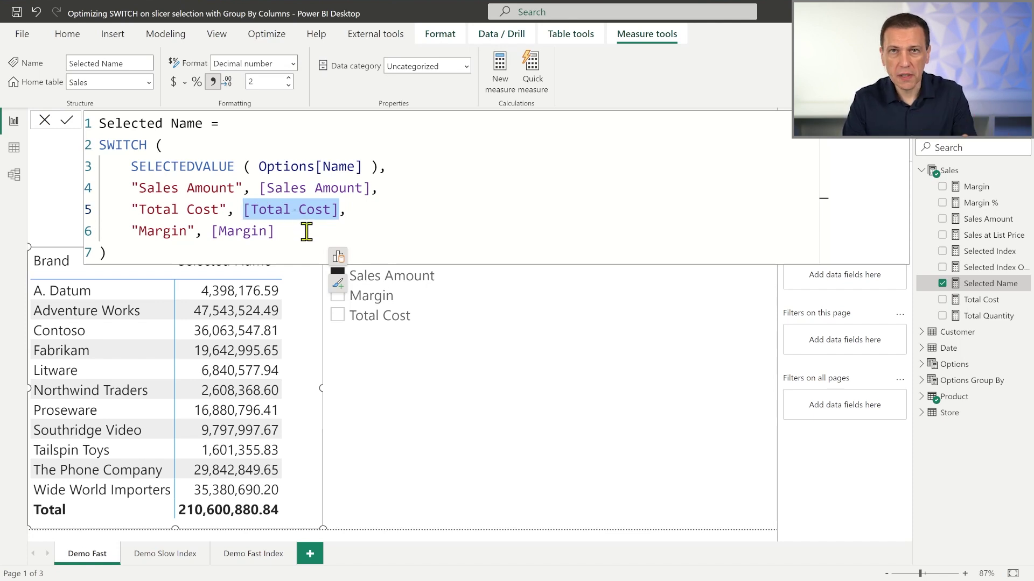
pyautogui.click(368, 225)
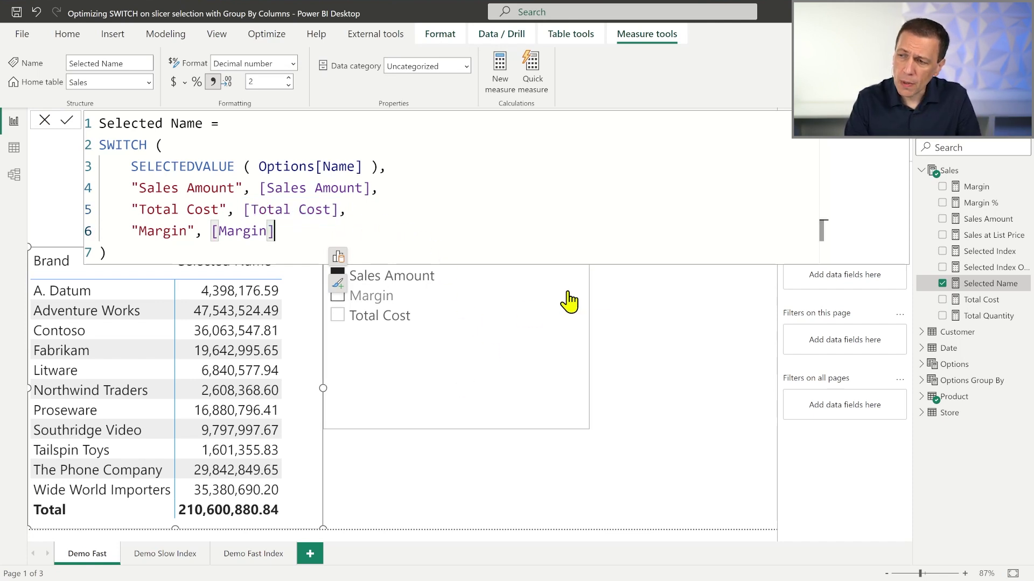
pyautogui.press('Return')
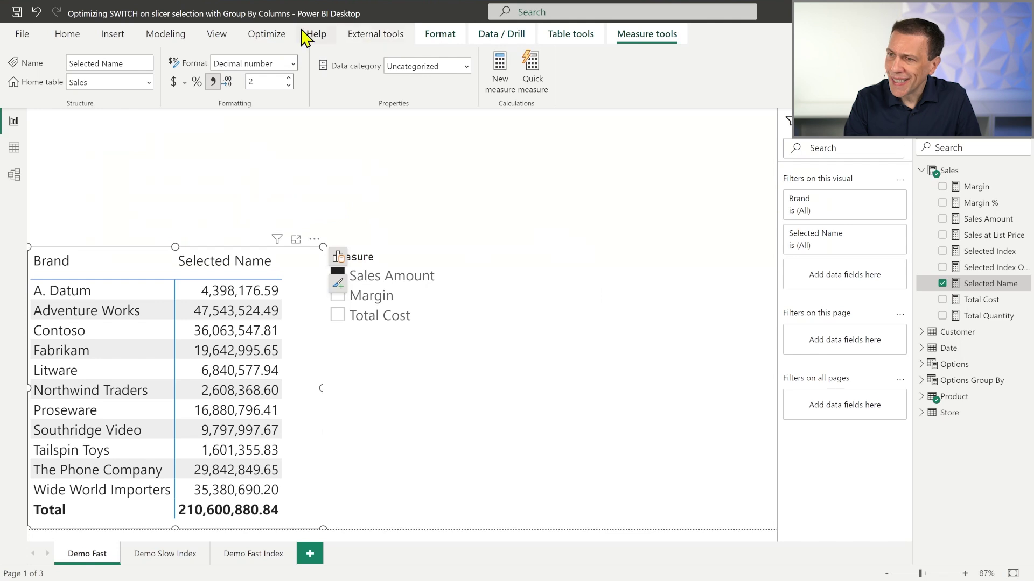
# - Record a Performance analyzer refresh (Matrix 75 ms) and copy the Matrix DAX query
pyautogui.click(266, 33)
pyautogui.click(156, 68)
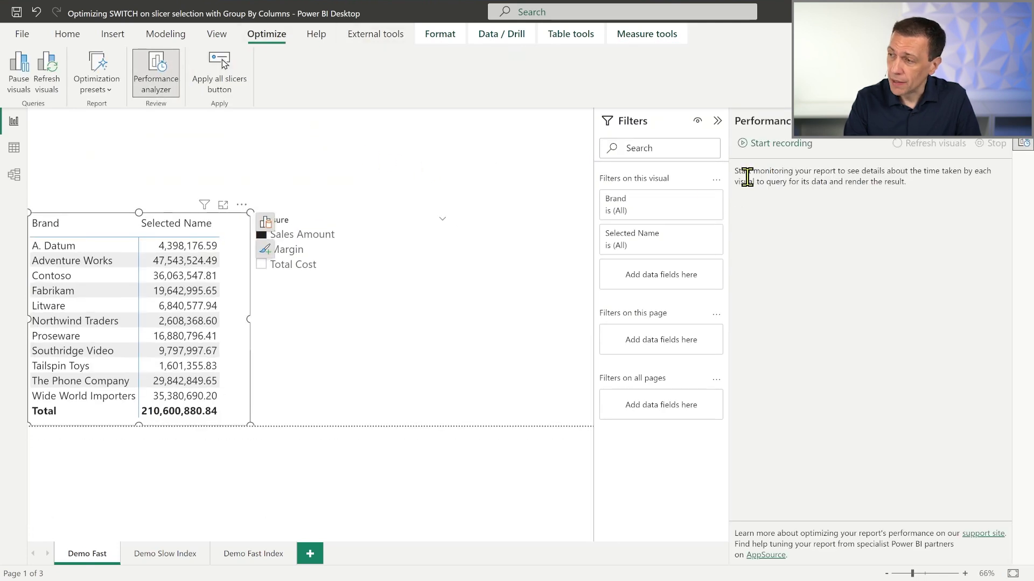
pyautogui.click(746, 143)
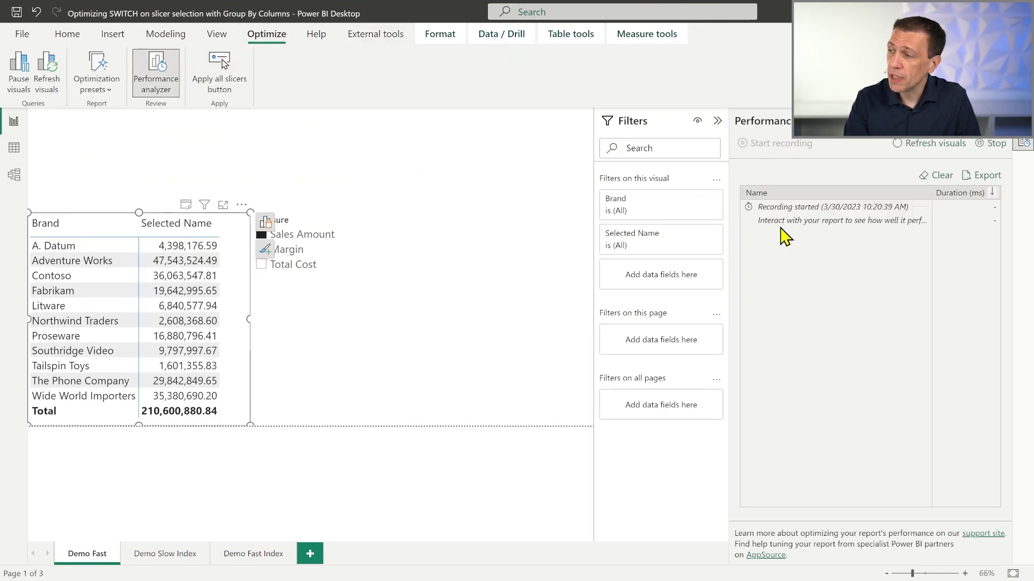
pyautogui.click(902, 145)
pyautogui.click(747, 247)
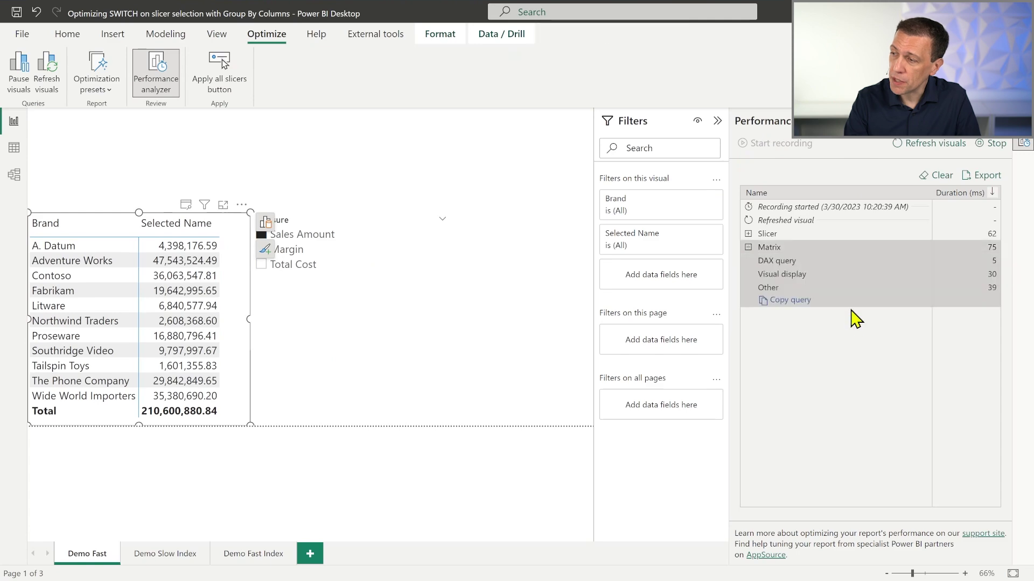
pyautogui.click(790, 301)
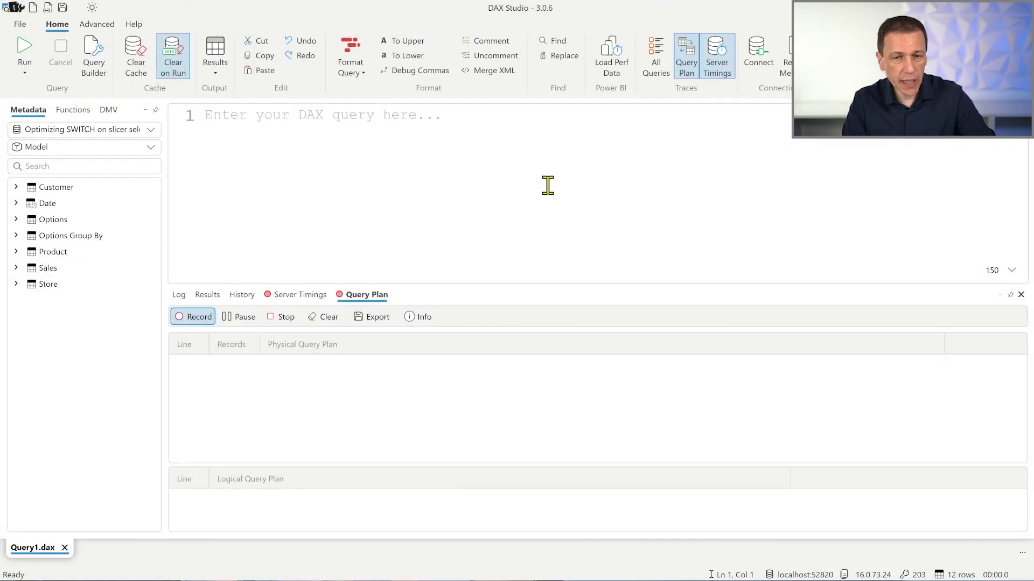
# - Paste and run the Matrix query, then review its server timings and storage engine scans
pyautogui.write('// DAX Query DEFINE \tVAR __DS0FilterTable = \t\tTREATAS({"Sales Amount"}, \'Options\'[Name])  \tVAR __DS0Core = \t\tSUMMARIZECOLUMNS( \t\t\tROLLUPADDISSUBTOTAL(\'Product\'[Brand], "IsGrandTotalRowTotal"), \t\t\t__DS0FilterTable, \t\t\t"Selected_Name", \'Sales\'[Selected Name] \t\t)  \tVAR __DS0PrimaryWindowed = \t\tTOPN(502, __DS0Core, [IsGrandTotalRowTotal], 0, \'Product\'[Brand], 1)  EVALUATE \t__DS0PrimaryWindowed  ORDER BY \t[IsGrandTotalRowTotal] DESC, \'Product\'[Brand]')
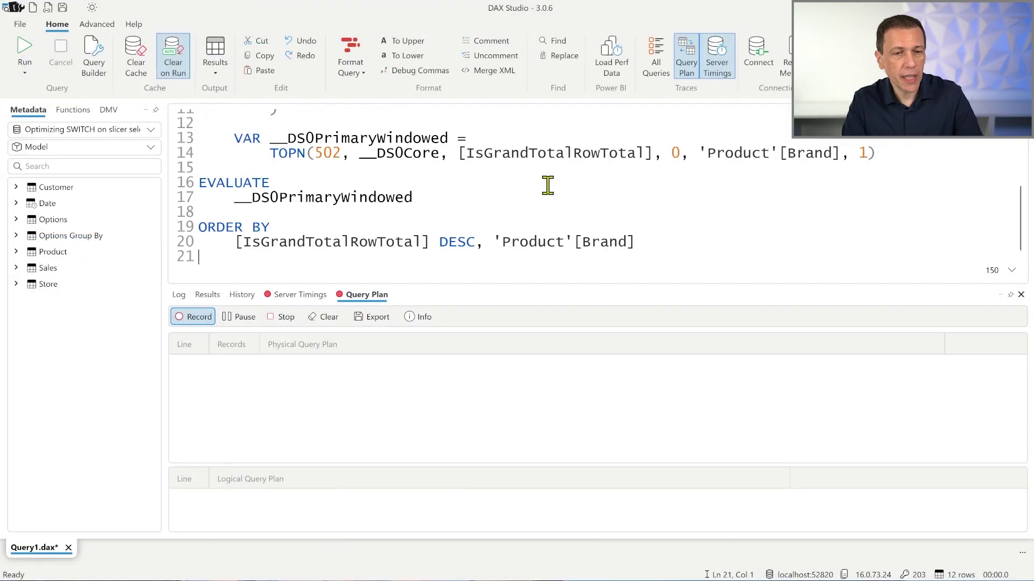
pyautogui.scroll(-5, 560, 189)
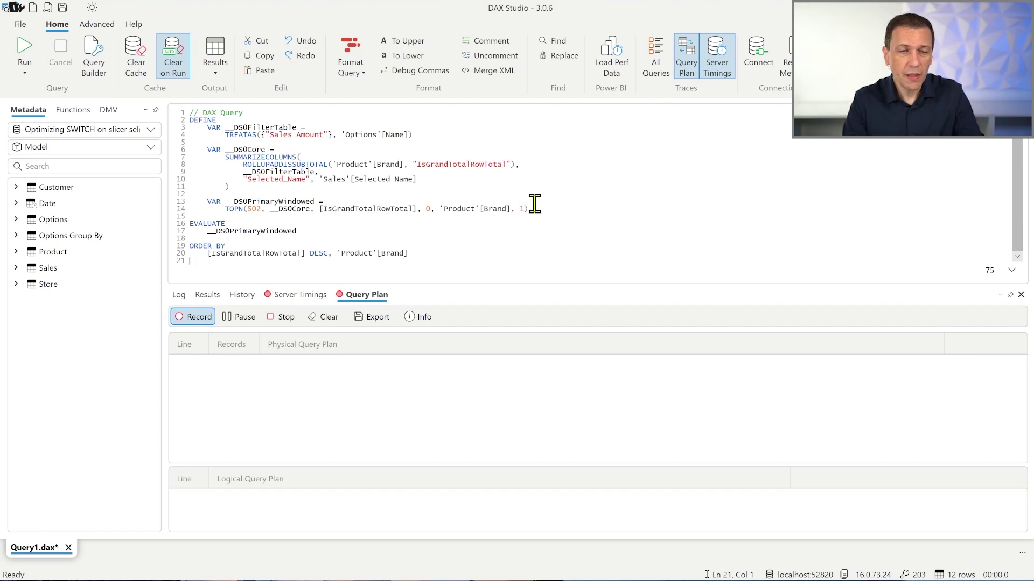
pyautogui.click(27, 52)
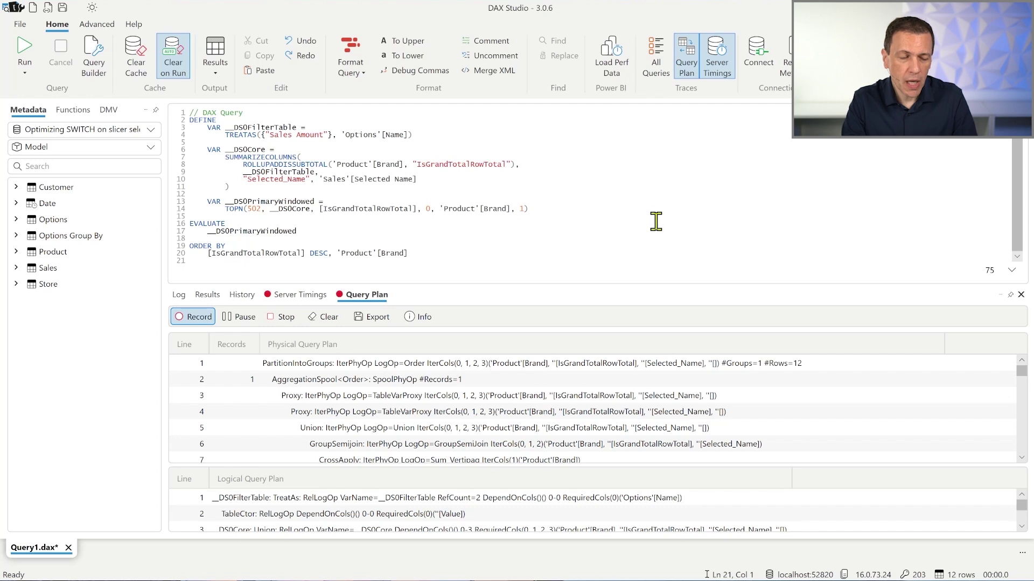
pyautogui.click(317, 297)
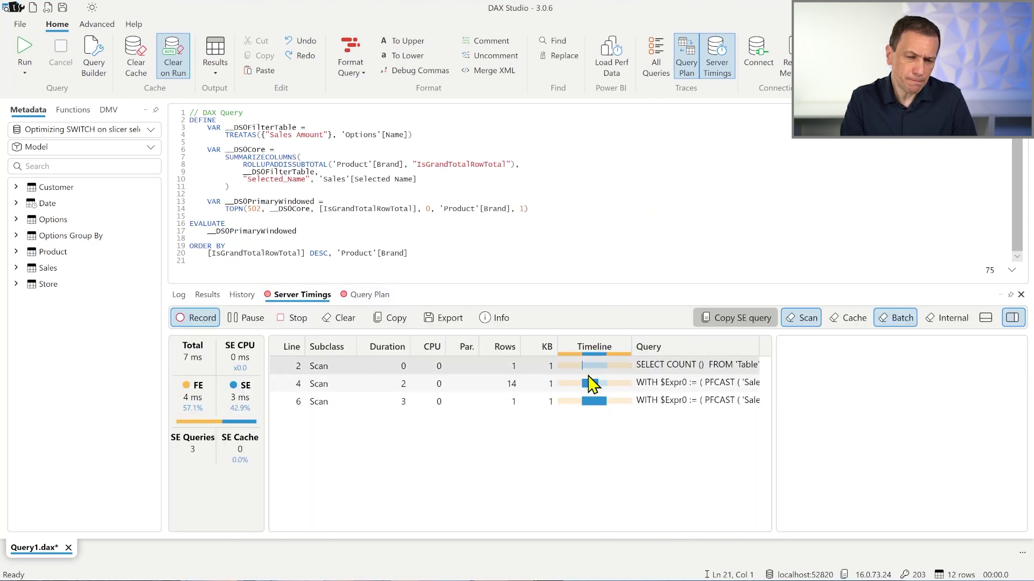
pyautogui.click(579, 376)
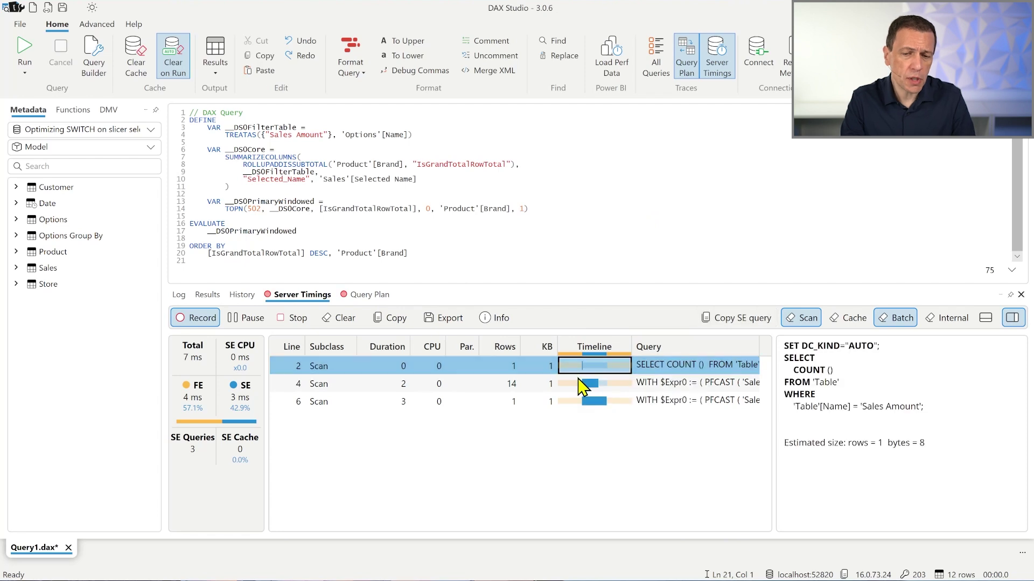
pyautogui.click(579, 383)
pyautogui.click(571, 403)
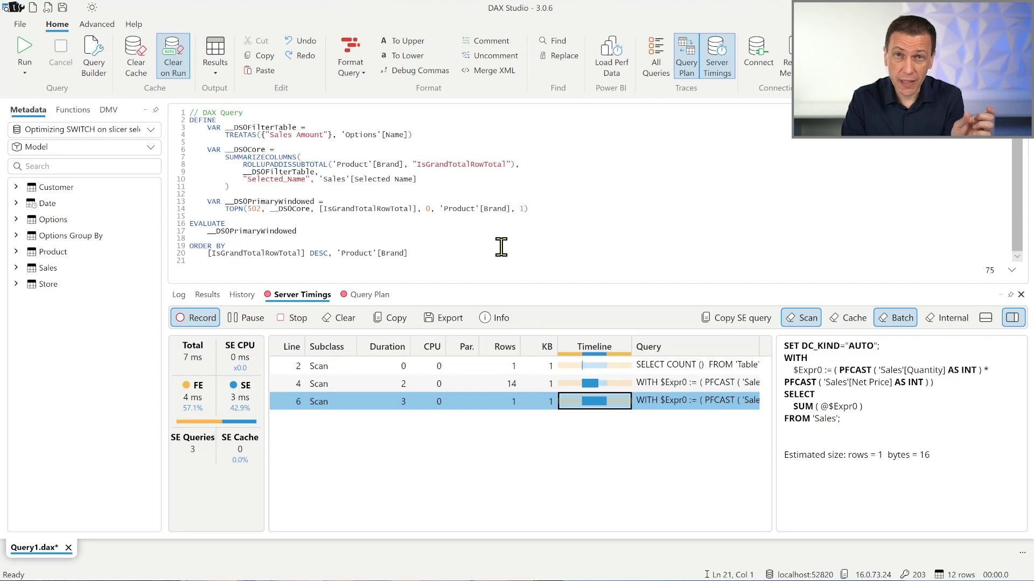
# - Highlight the TREATAS filter on line 4 of the query text
pyautogui.click(417, 142)
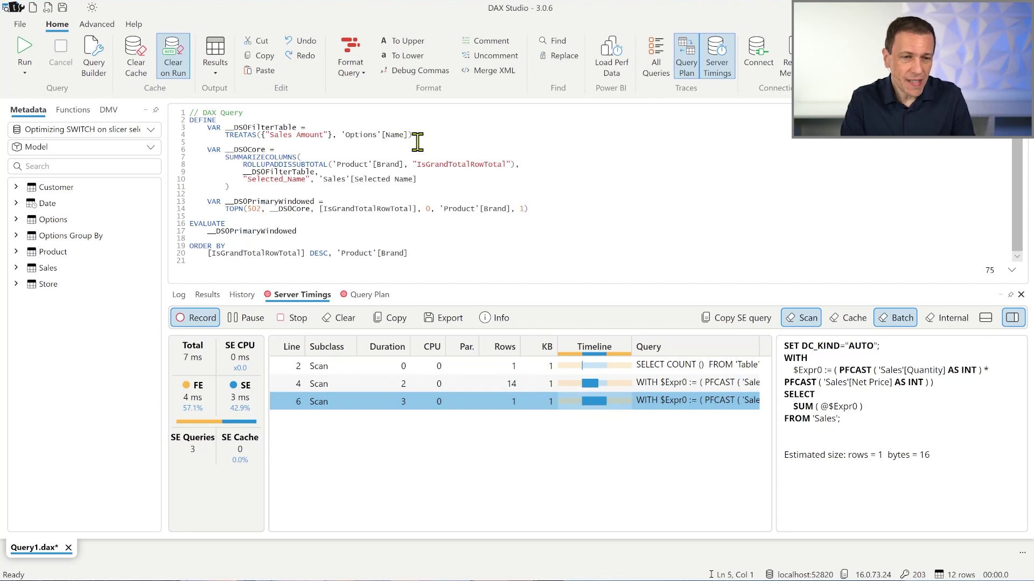
pyautogui.scroll(3, 418, 142)
pyautogui.moveTo(496, 144); pyautogui.dragTo(256, 145)
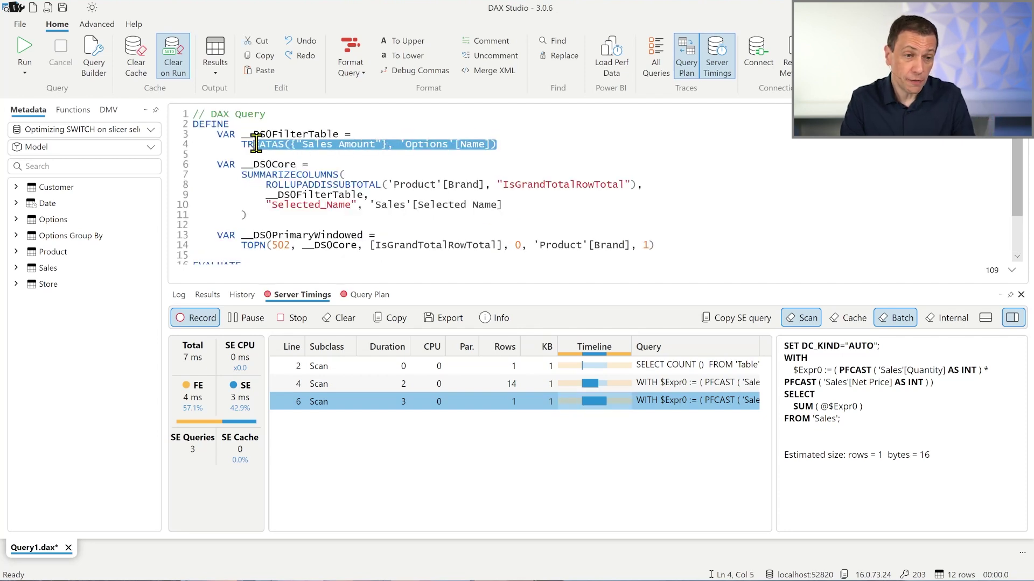
pyautogui.moveTo(255, 145)
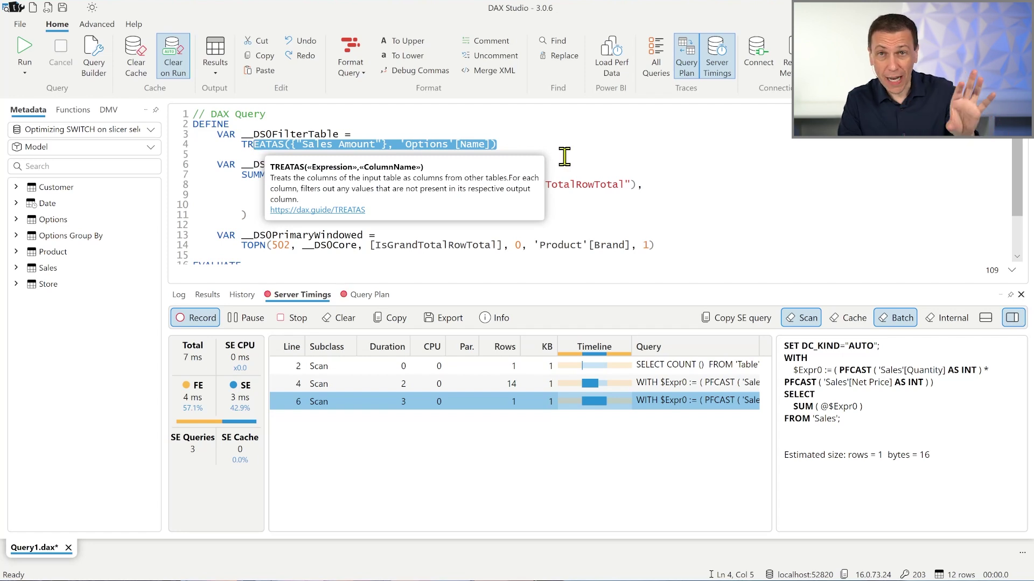
pyautogui.click(580, 144)
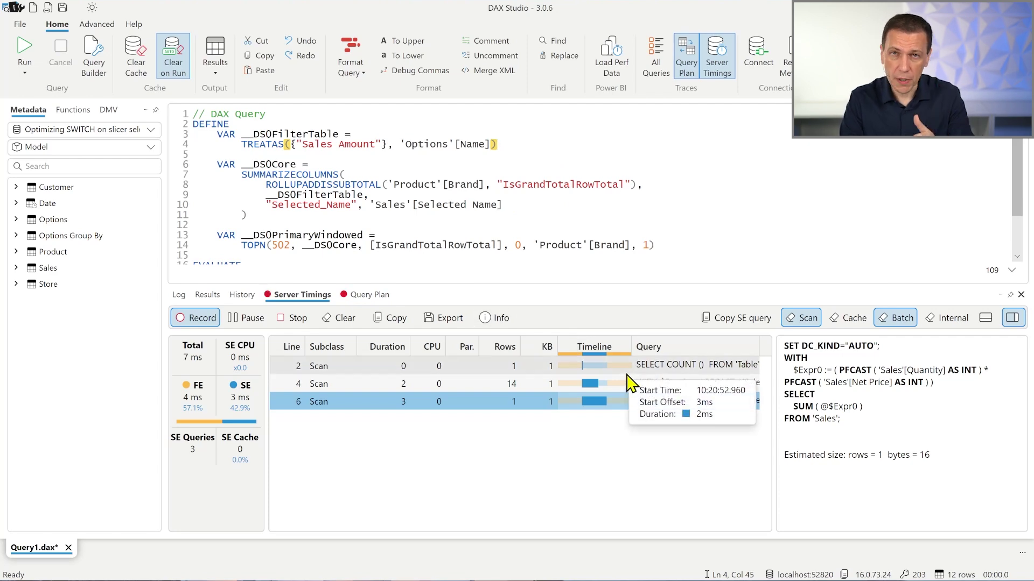
# - Enlarge the query plan pane and scroll the physical plan to its last line, 85
pyautogui.click(364, 295)
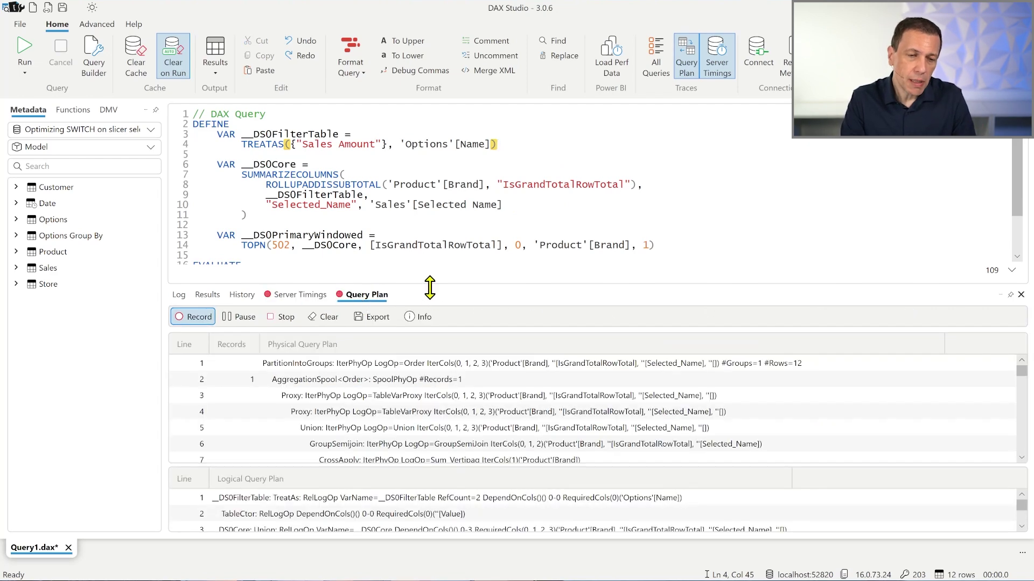
pyautogui.moveTo(429, 287); pyautogui.dragTo(438, 193)
pyautogui.scroll(-7, 549, 337)
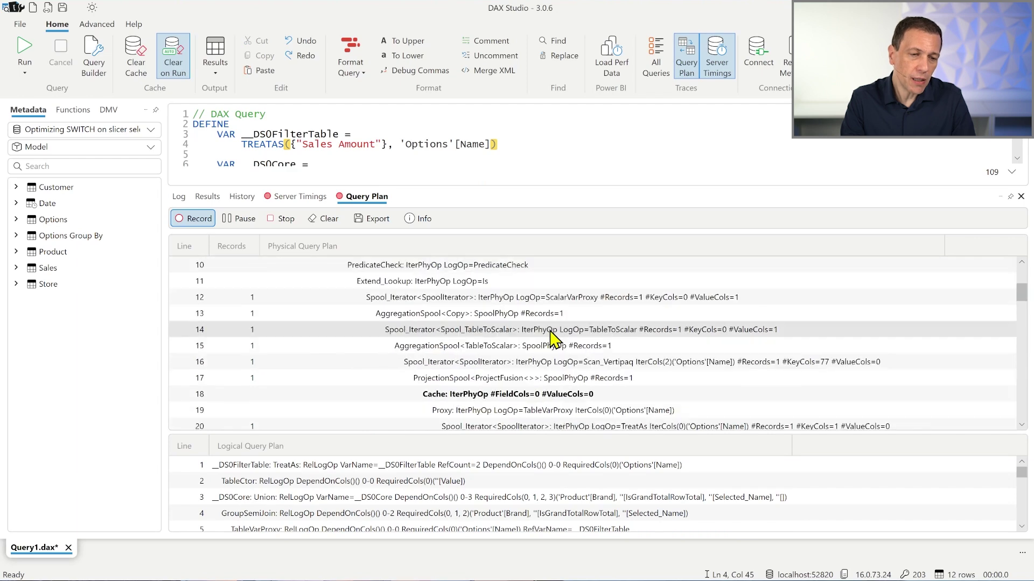
pyautogui.scroll(-18, 552, 338)
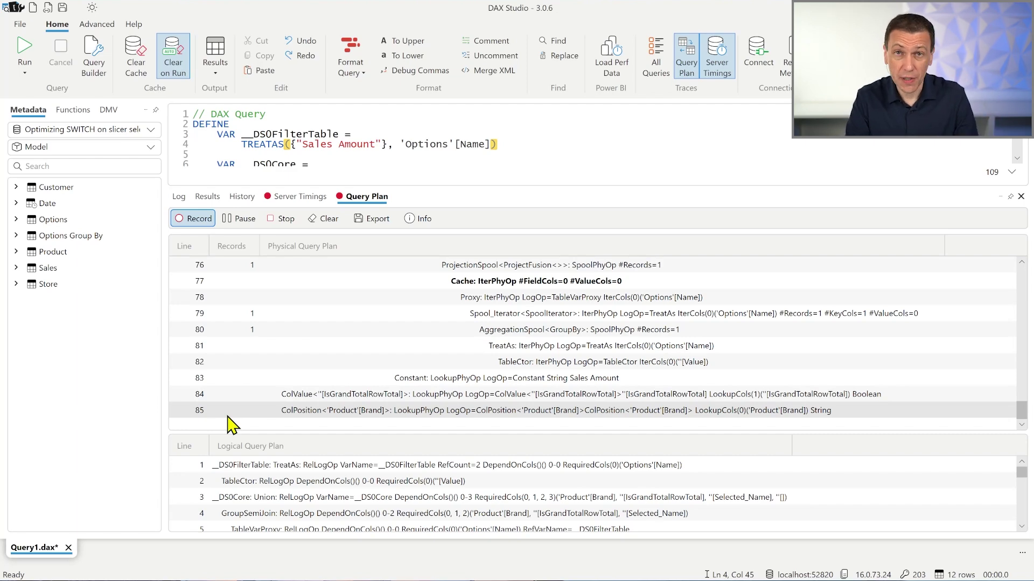
# - On Demo Slow Index, open Selected Index's SWITCH over SELECTEDVALUE(Options[Index])
pyautogui.hotkey('alt', 'Tab')
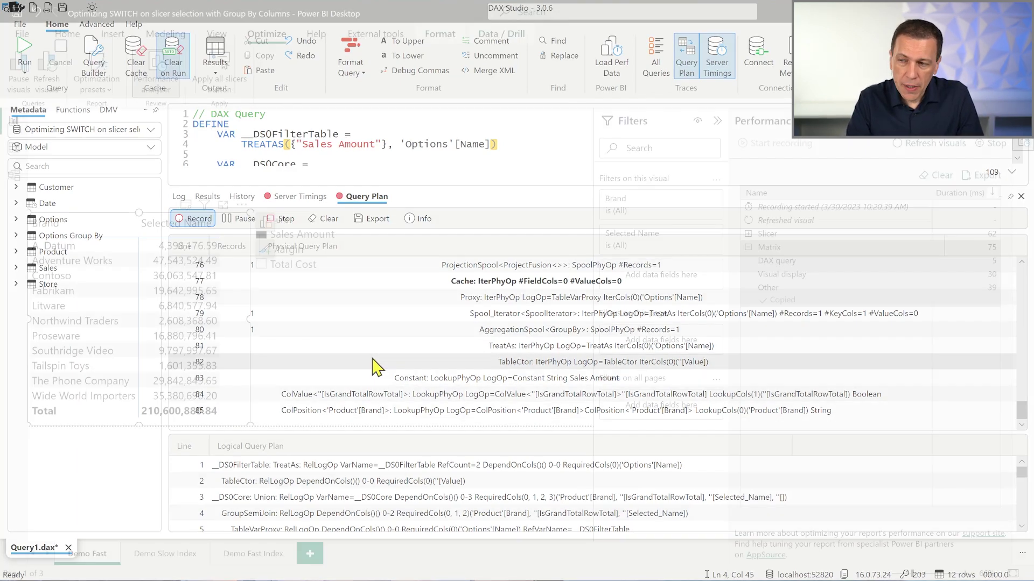
pyautogui.click(171, 555)
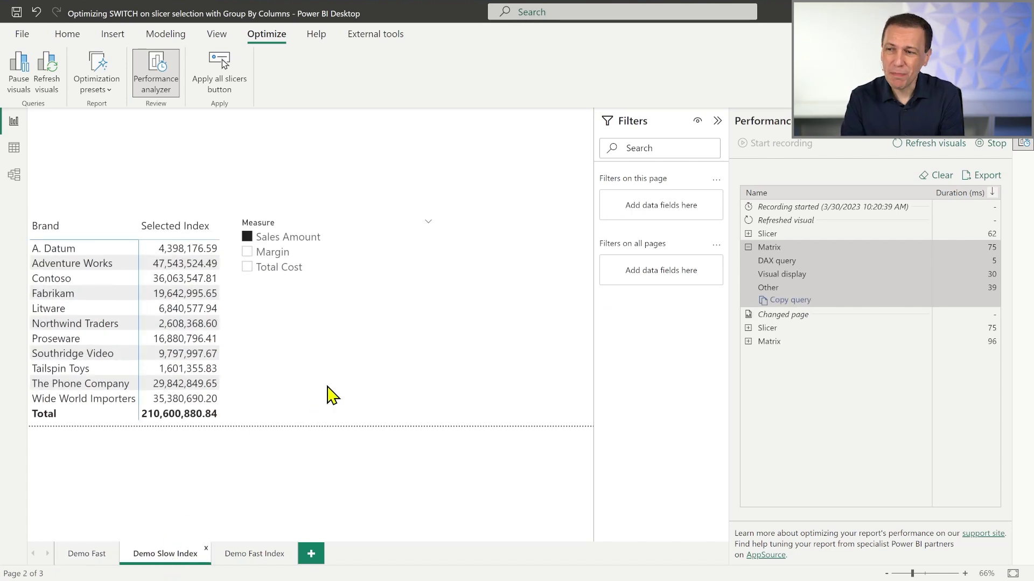
pyautogui.click(357, 335)
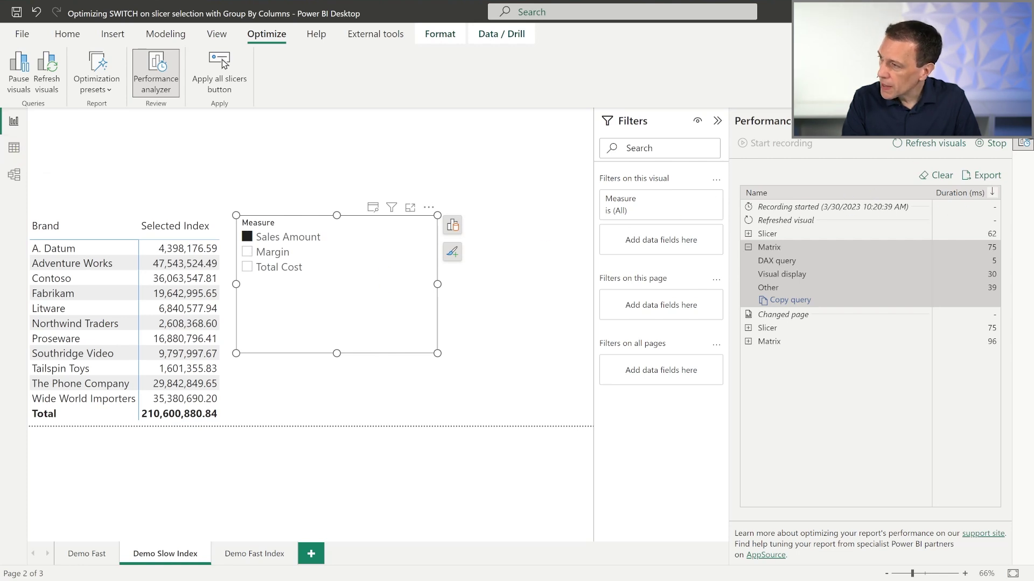
pyautogui.click(1002, 121)
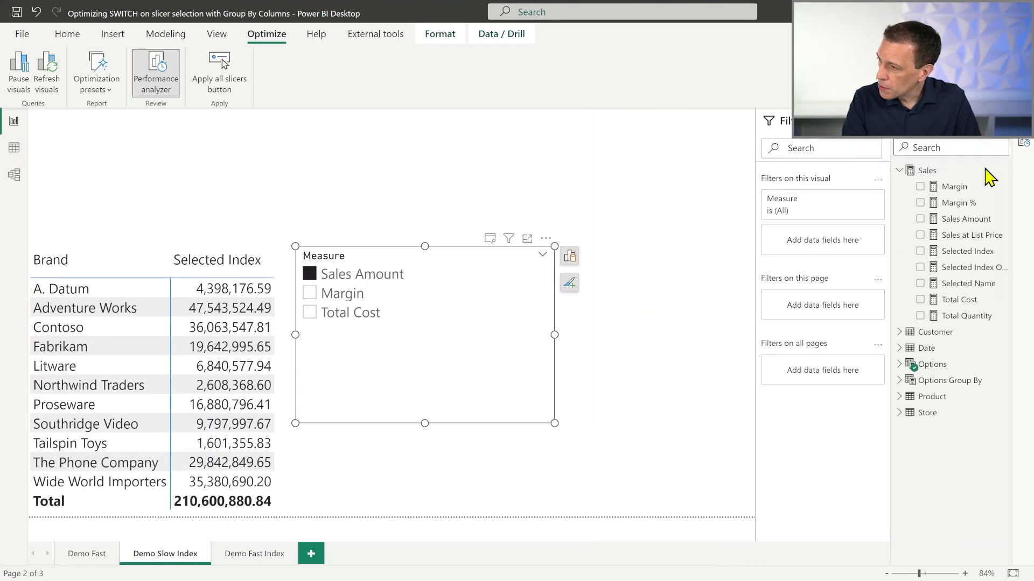
pyautogui.click(289, 496)
pyautogui.click(965, 252)
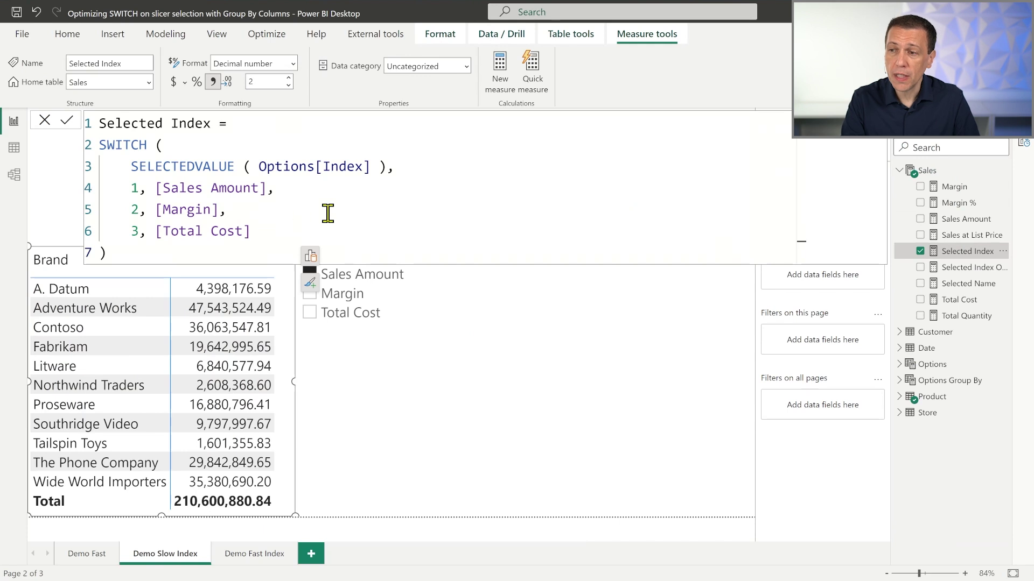
# - Point out SELECTEDVALUE(Options[Index]) and index value 1, then close the formula unchanged
pyautogui.moveTo(370, 162); pyautogui.dragTo(122, 165)
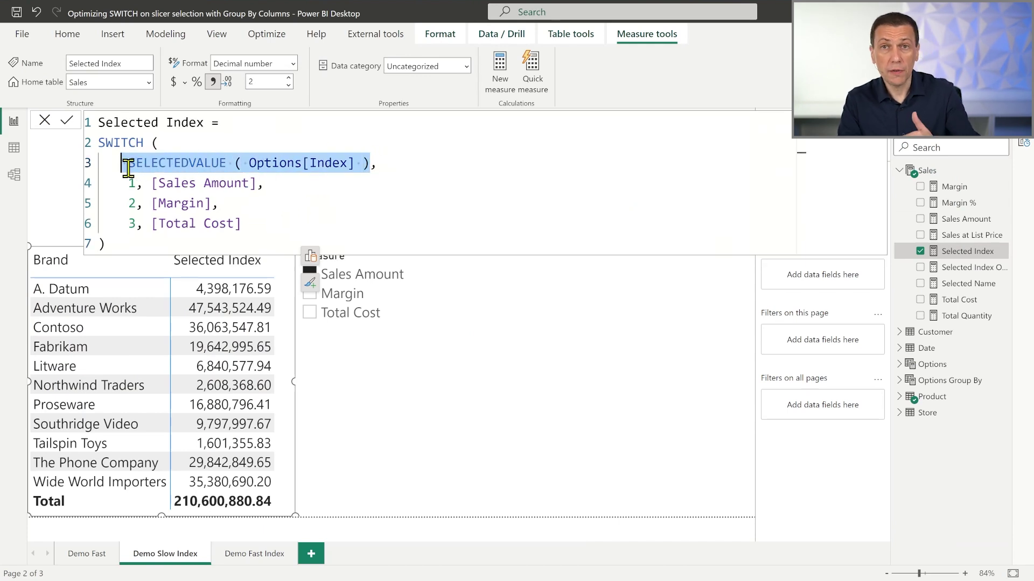
pyautogui.click(130, 183)
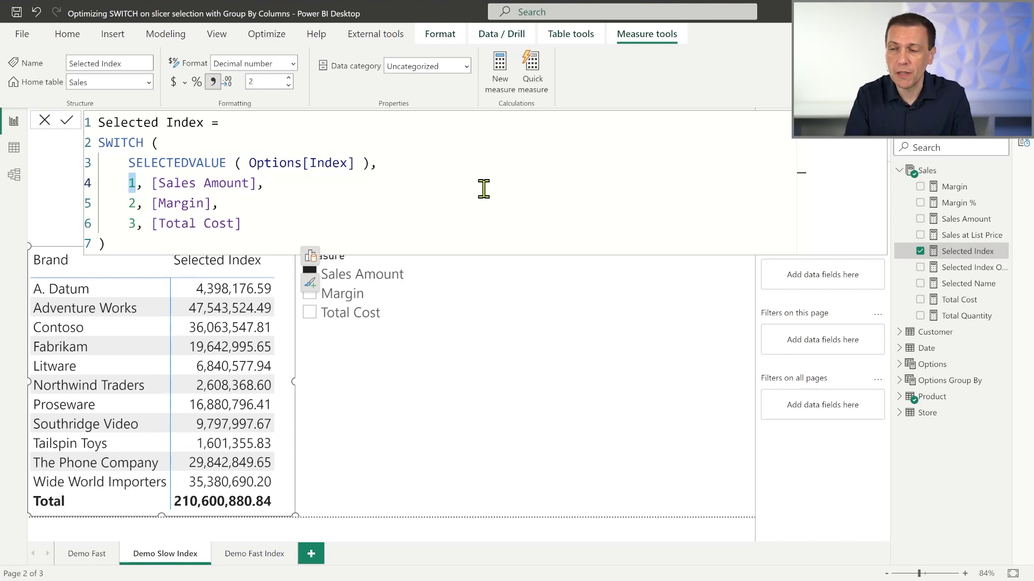
pyautogui.click(434, 344)
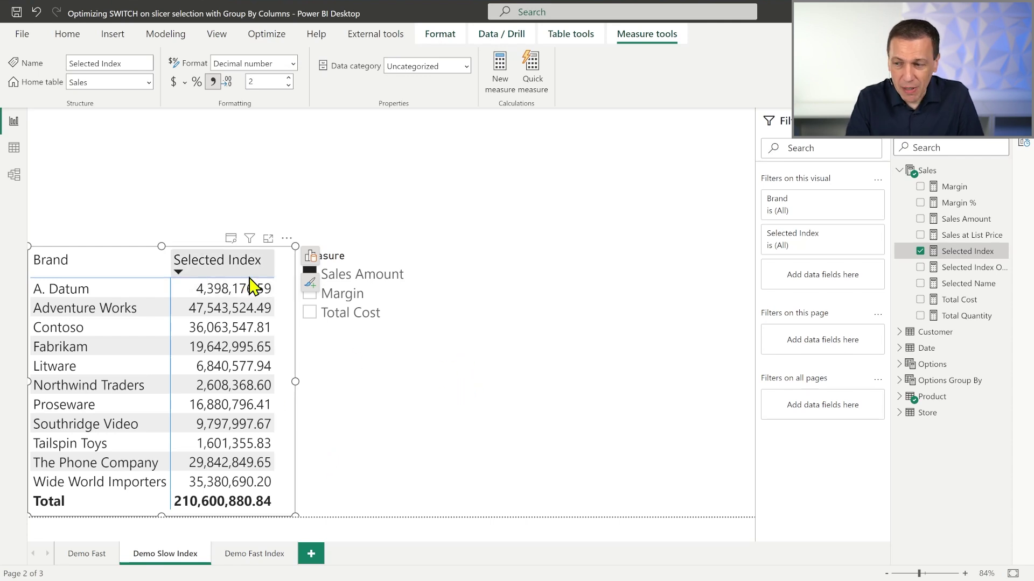
# - Record a new refresh of Demo Slow Index (Matrix 88 ms) and copy the Matrix query
pyautogui.click(258, 35)
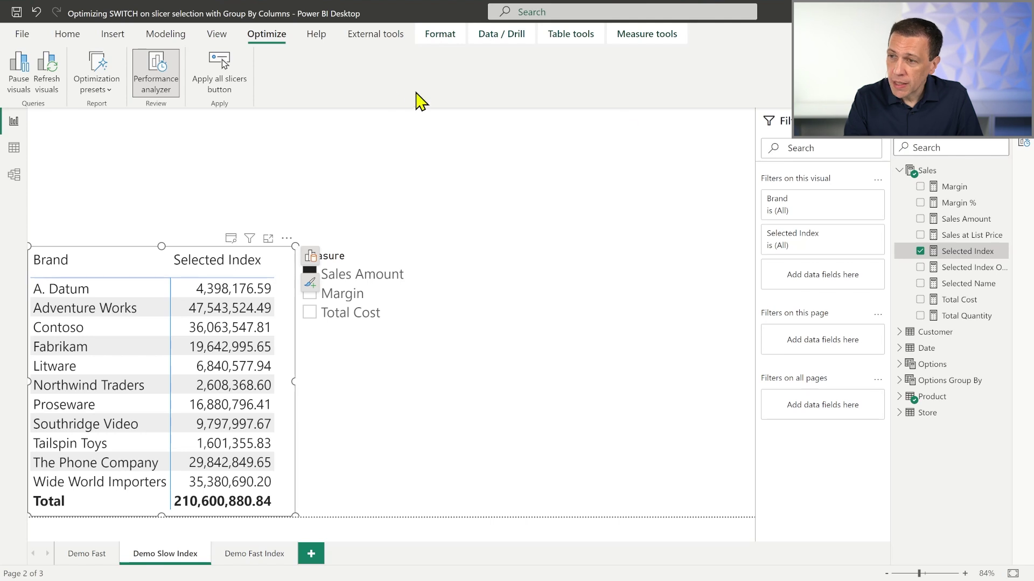
pyautogui.click(170, 76)
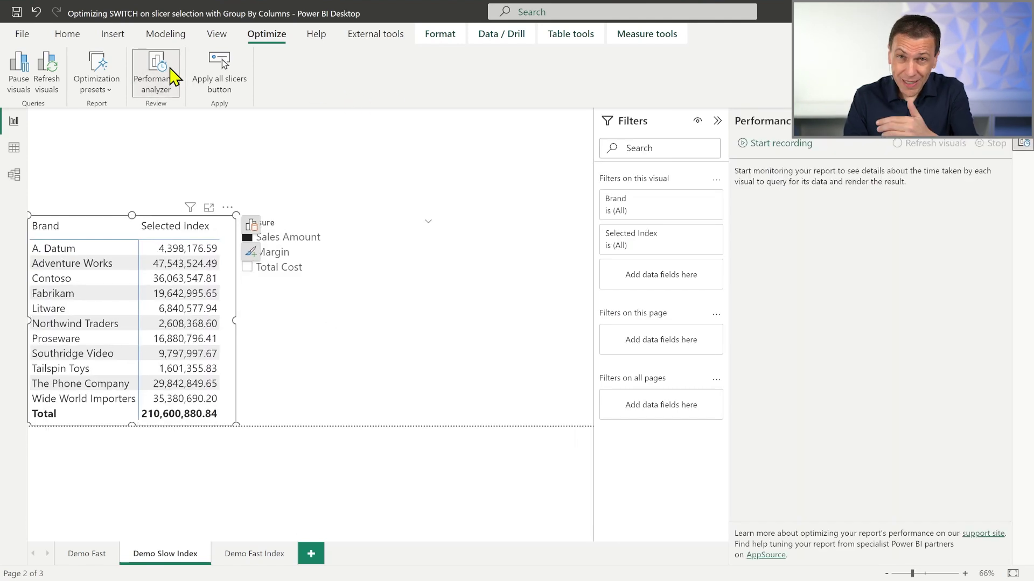
pyautogui.click(794, 145)
pyautogui.click(935, 144)
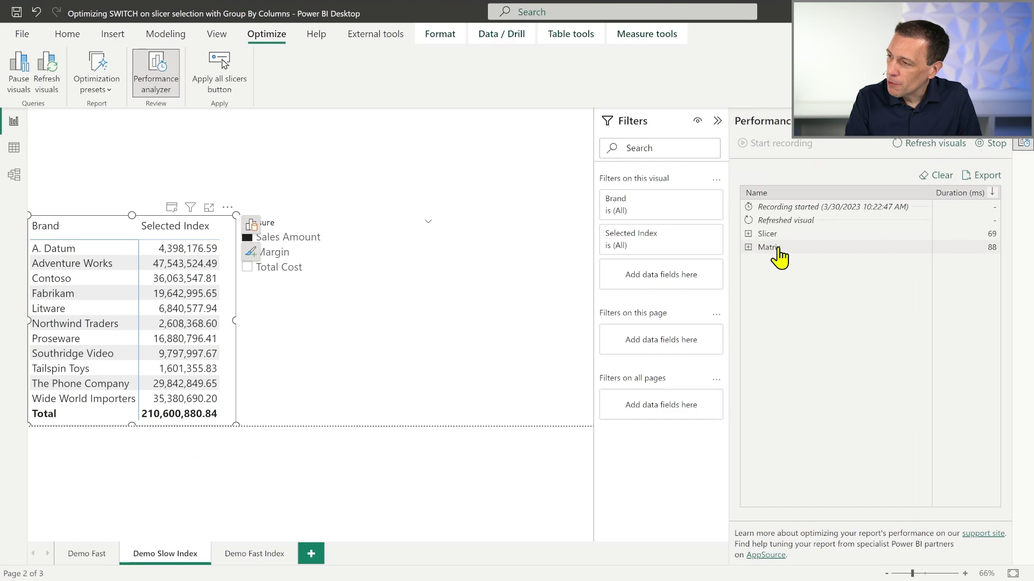
pyautogui.click(748, 247)
pyautogui.click(794, 300)
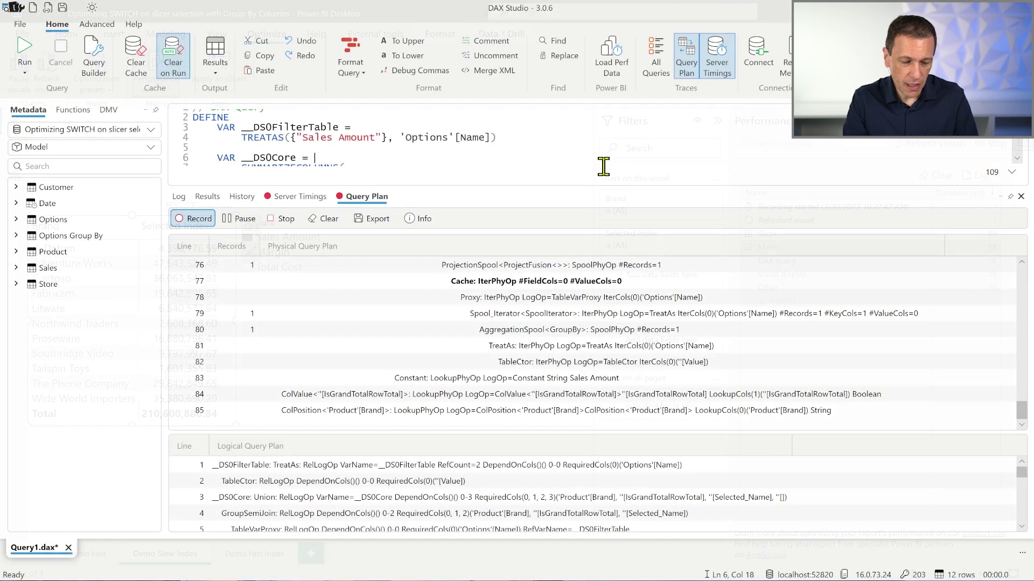
# - Paste and run the Selected Index query, reviewing server timings and storage engine queries on lines 4 and 2
pyautogui.hotkey('ctrl', 'v')
pyautogui.press('F5')
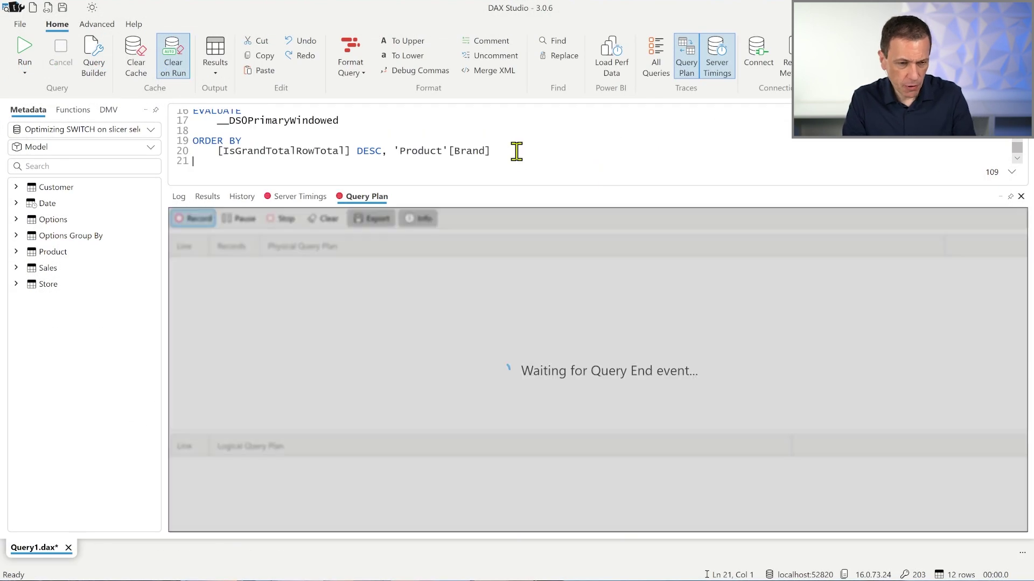
pyautogui.moveTo(519, 189); pyautogui.dragTo(515, 238)
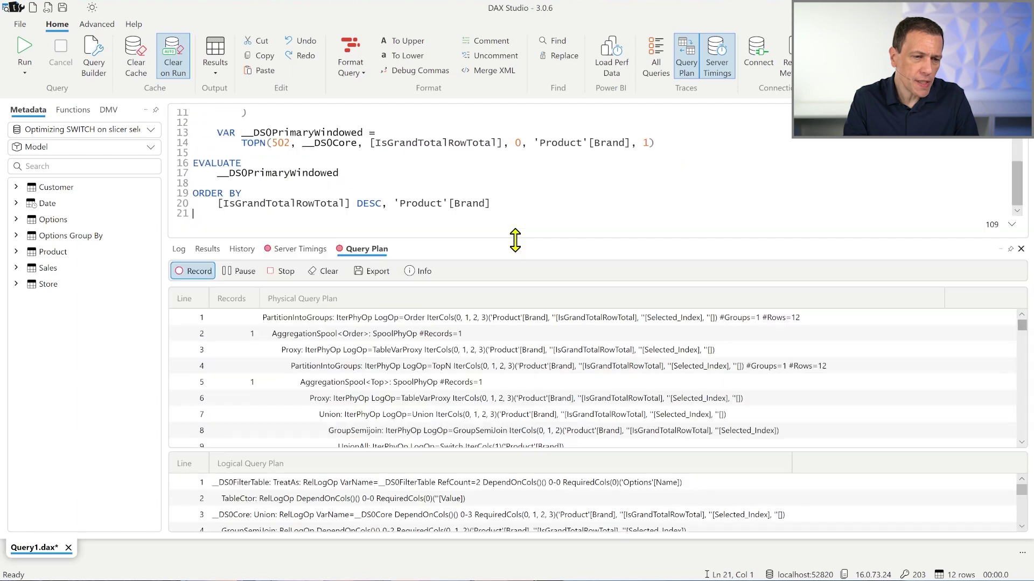
pyautogui.click(300, 248)
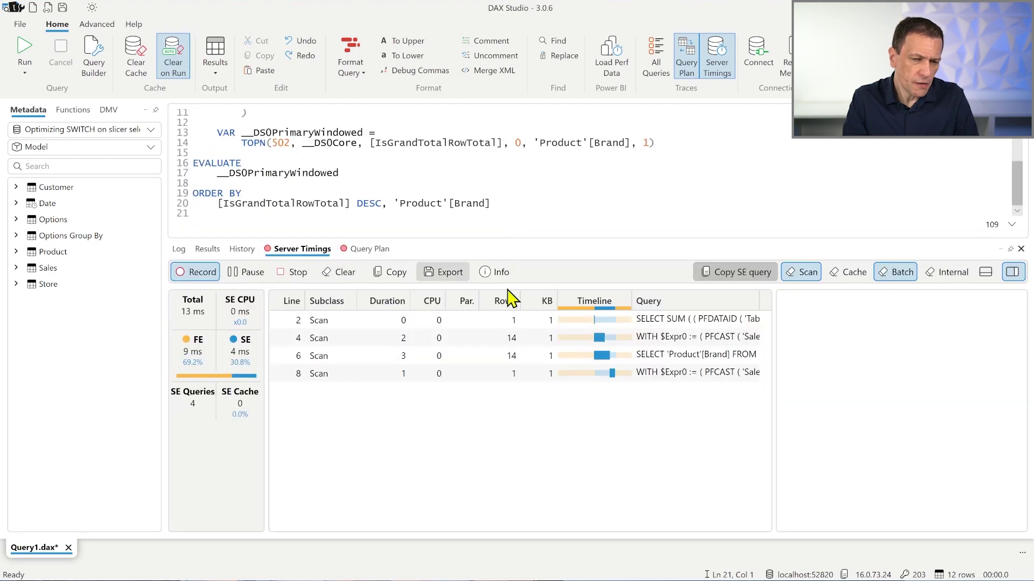
pyautogui.click(653, 342)
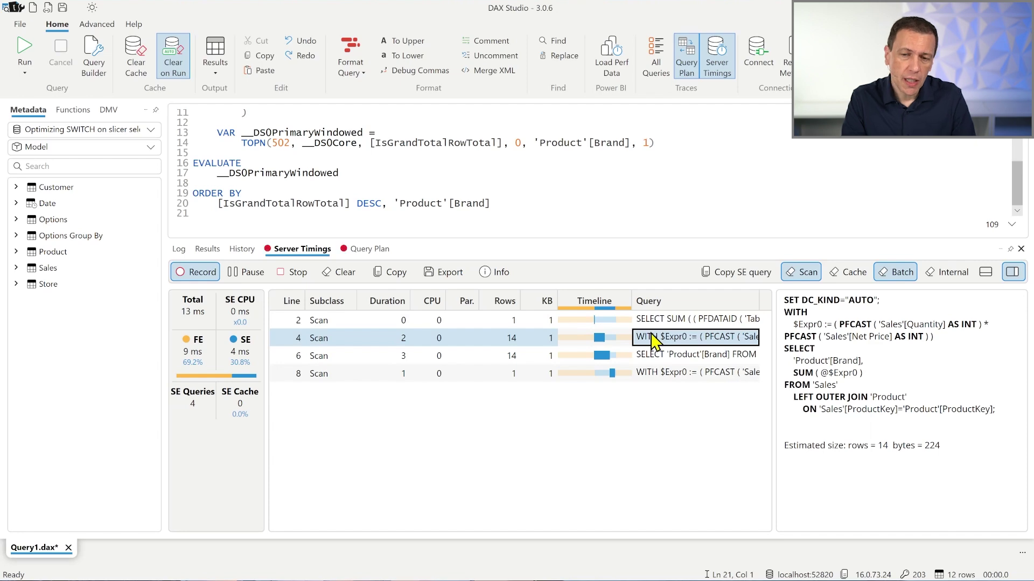
pyautogui.click(649, 321)
# - Enlarge the query plan pane and scroll through the 405-line physical query plan
pyautogui.click(369, 252)
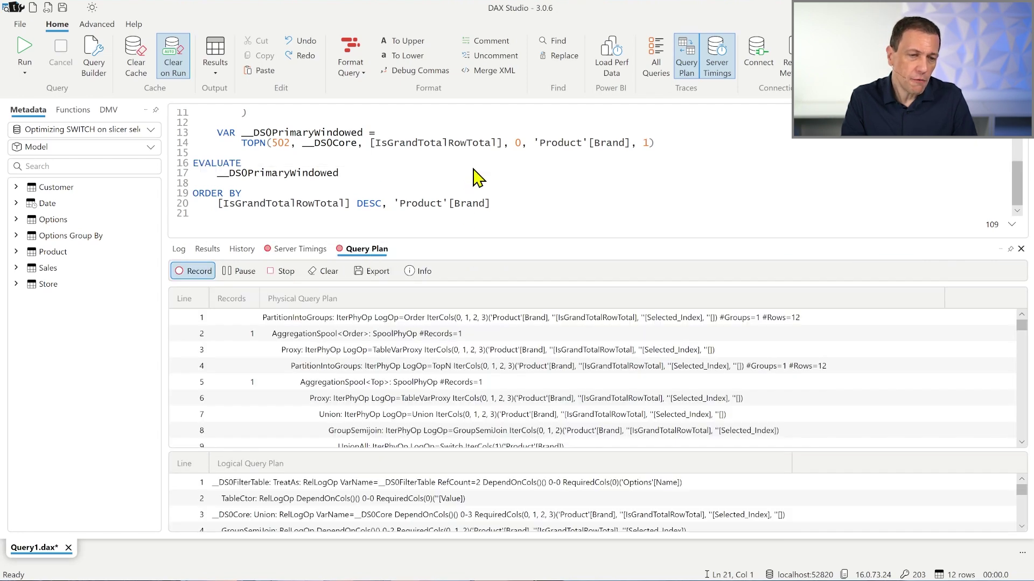
pyautogui.moveTo(473, 240); pyautogui.dragTo(474, 165)
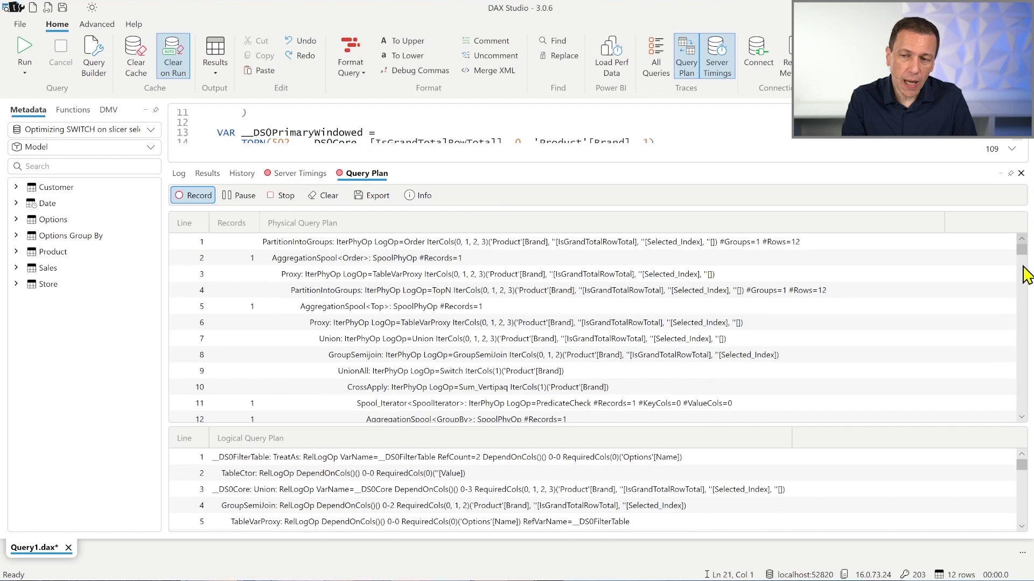
pyautogui.moveTo(1021, 251); pyautogui.dragTo(1025, 431)
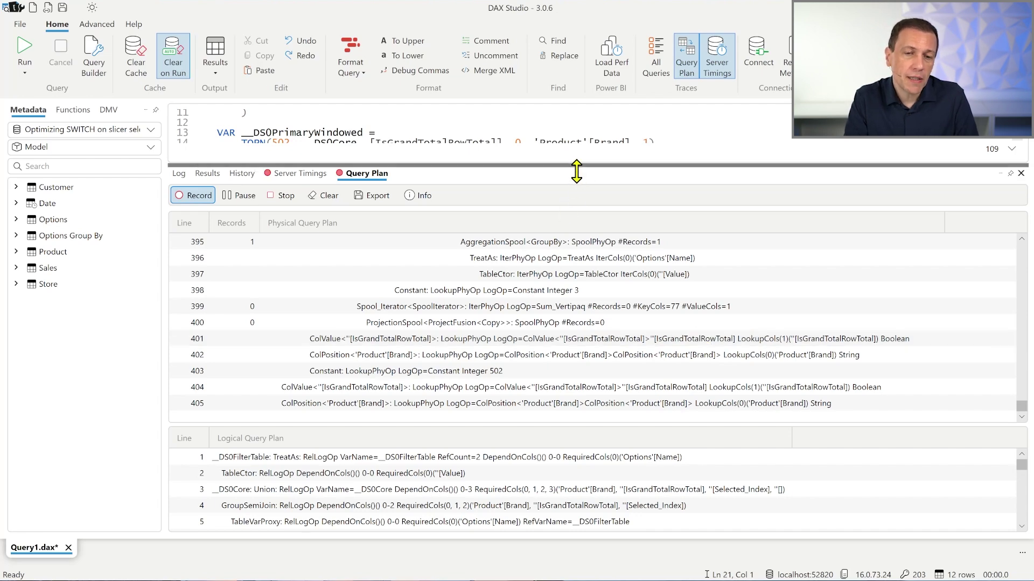
pyautogui.moveTo(577, 167); pyautogui.dragTo(560, 309)
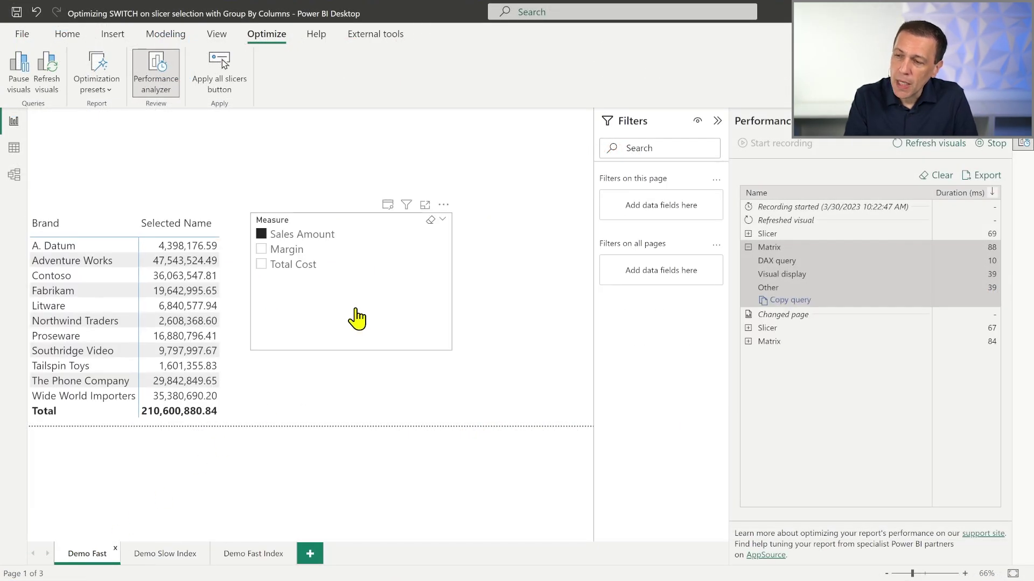
# - On Demo Fast, open the matrix's Selected Name formula and mark its Options[Name] argument
pyautogui.click(357, 313)
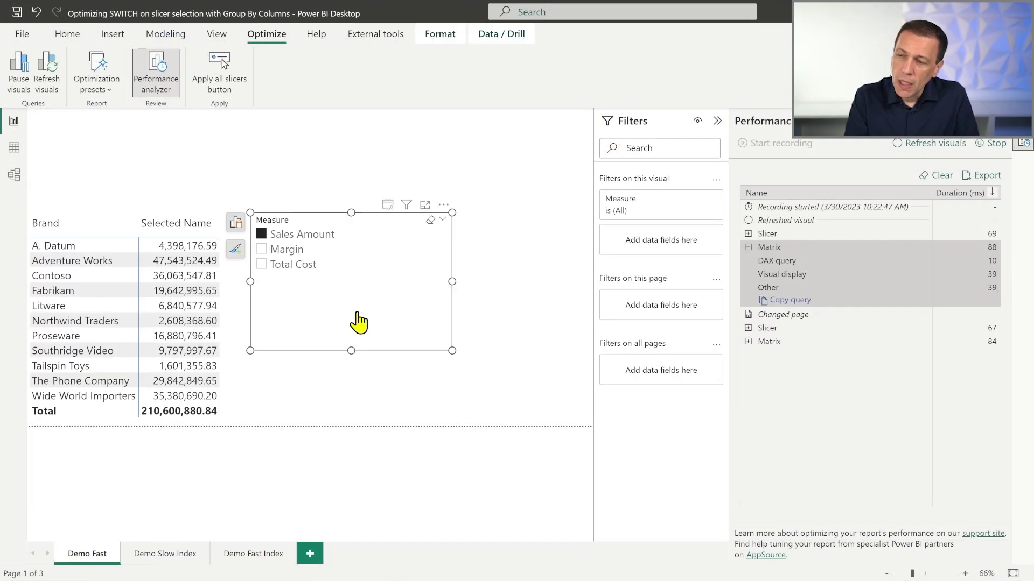
pyautogui.click(242, 386)
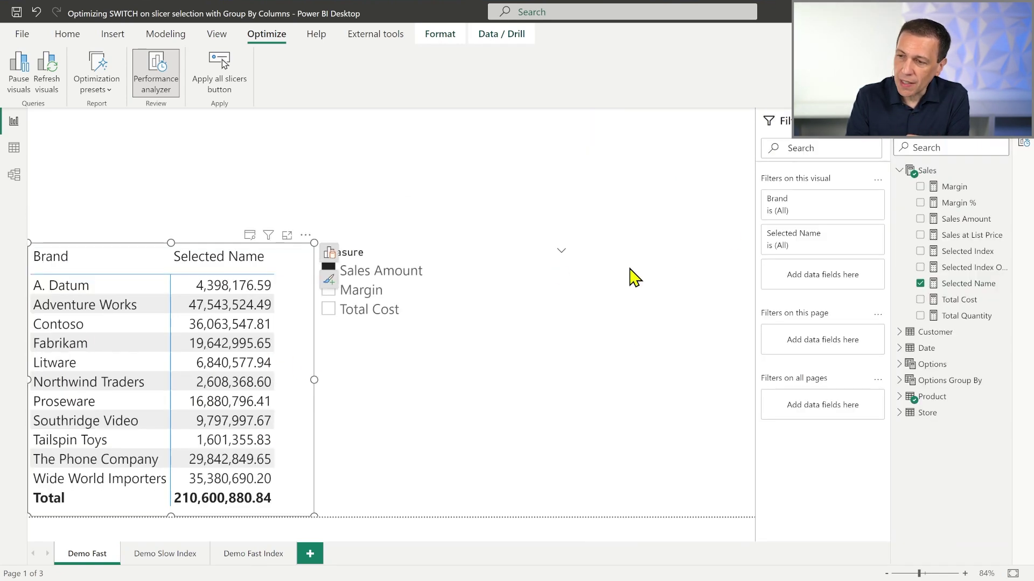
pyautogui.click(967, 284)
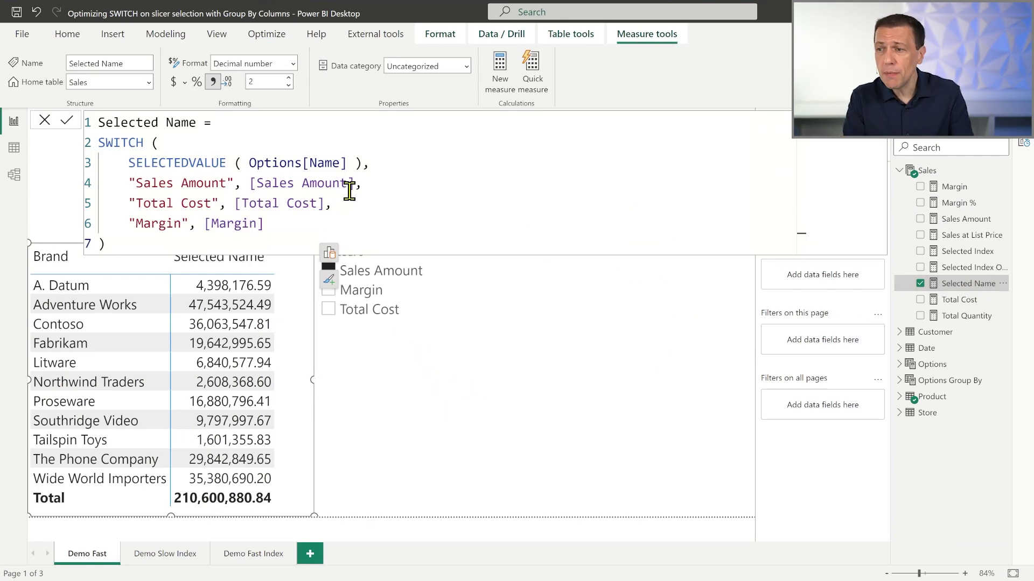
pyautogui.moveTo(347, 163); pyautogui.dragTo(244, 169)
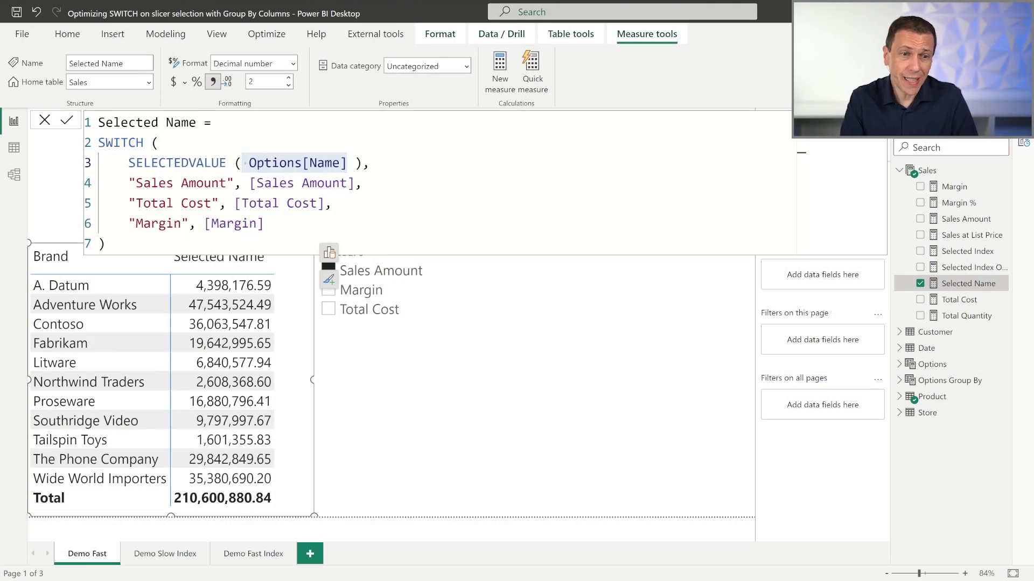
# - Consult the sqlbi SWITCH optimization article, then view the Options tables in the model diagram
pyautogui.hotkey('alt', 'Tab')
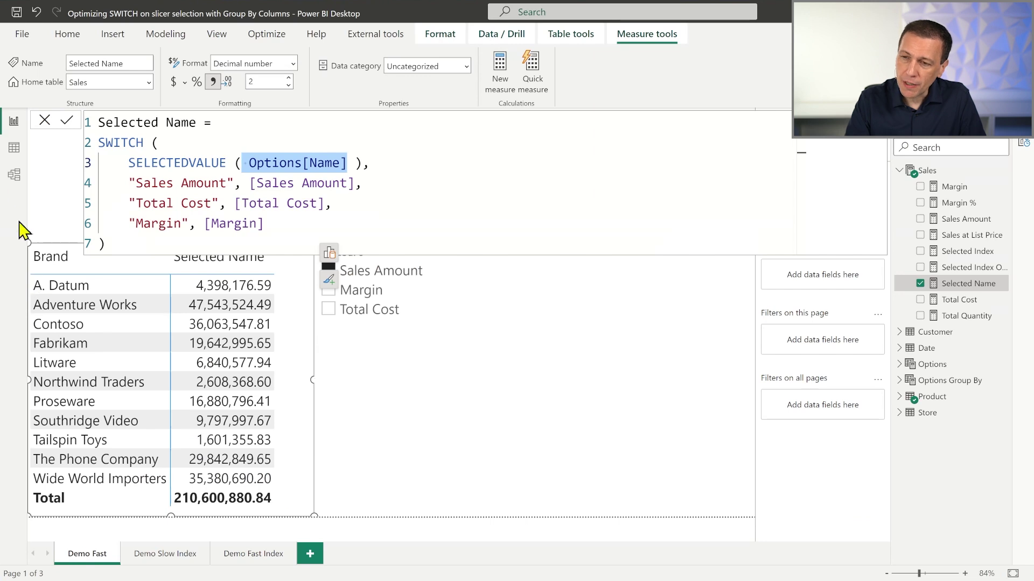
pyautogui.click(15, 176)
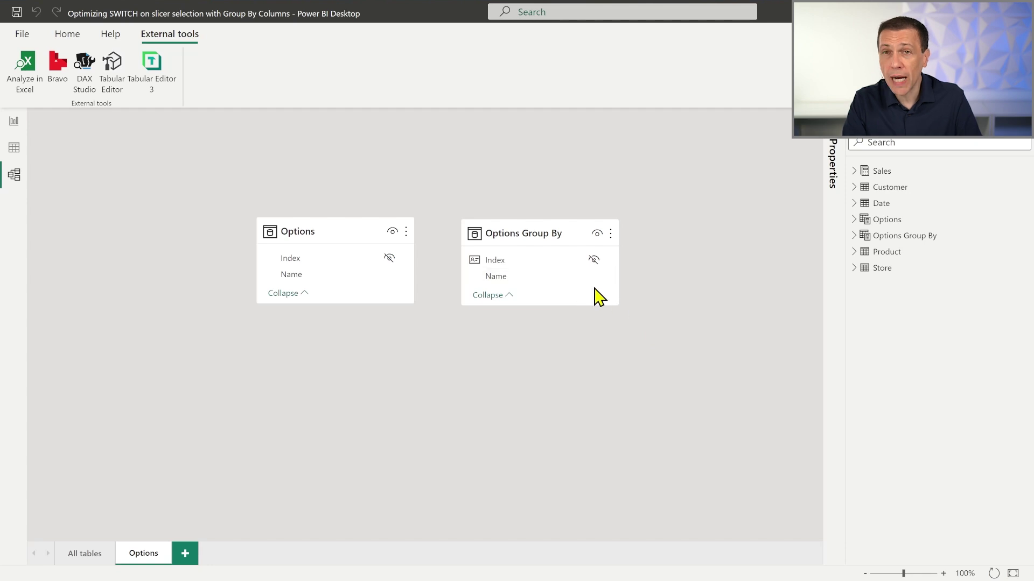
# - Show the Options table rows: Index 1–3 for Sales Amount, Margin and Total Cost
pyautogui.click(542, 239)
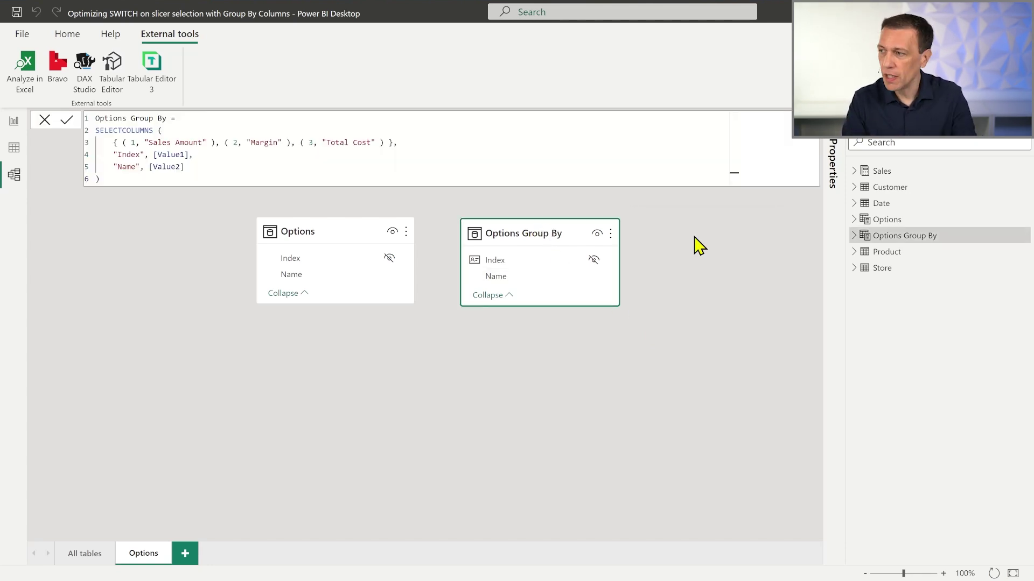
pyautogui.click(14, 147)
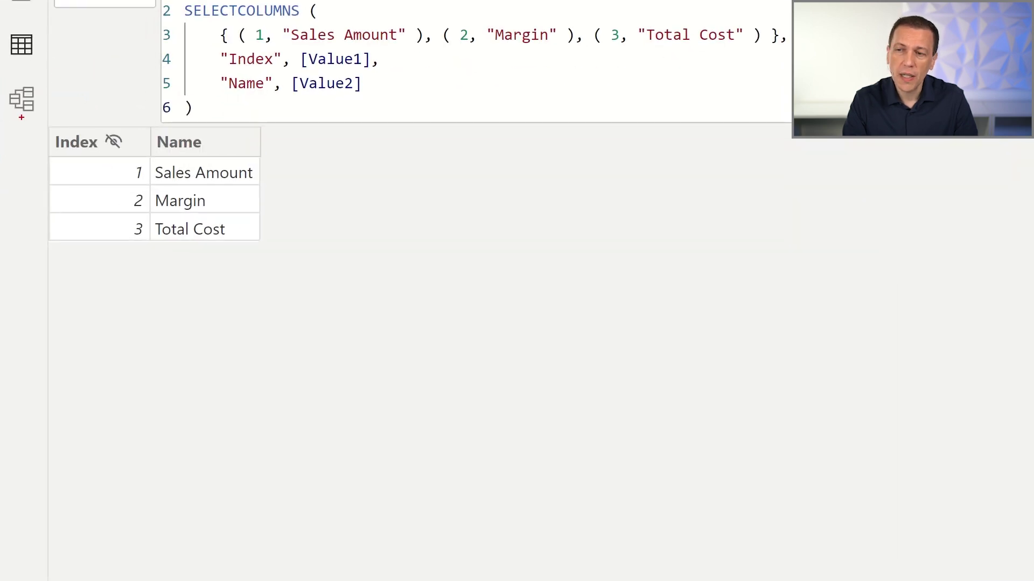
pyautogui.moveTo(22, 117); pyautogui.dragTo(261, 277)
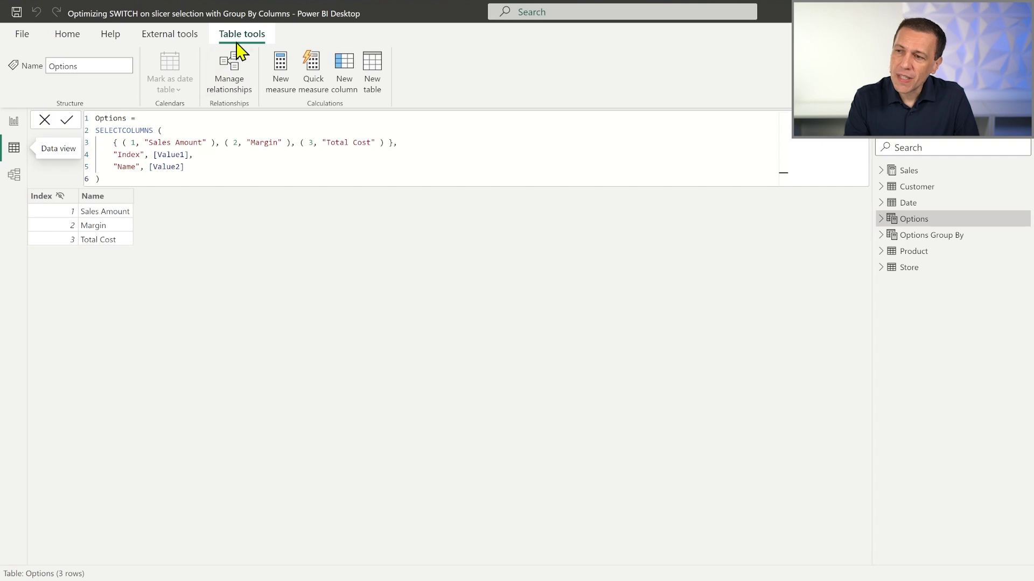
pyautogui.click(191, 38)
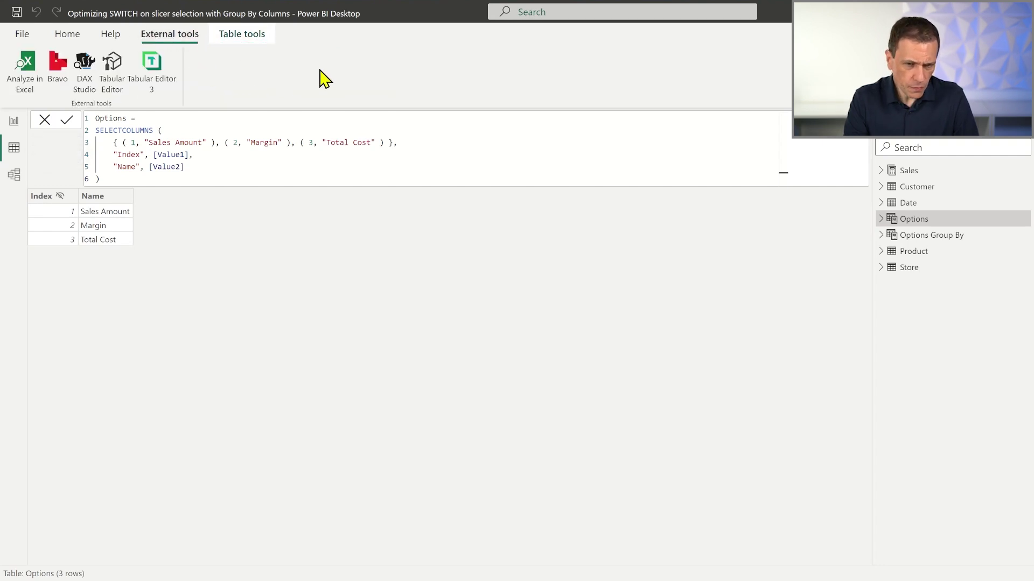
# - In Tabular Editor 3, confirm Name's Group By Columns lists Options Group By[Index], then cancel
pyautogui.hotkey('alt', 'Tab')
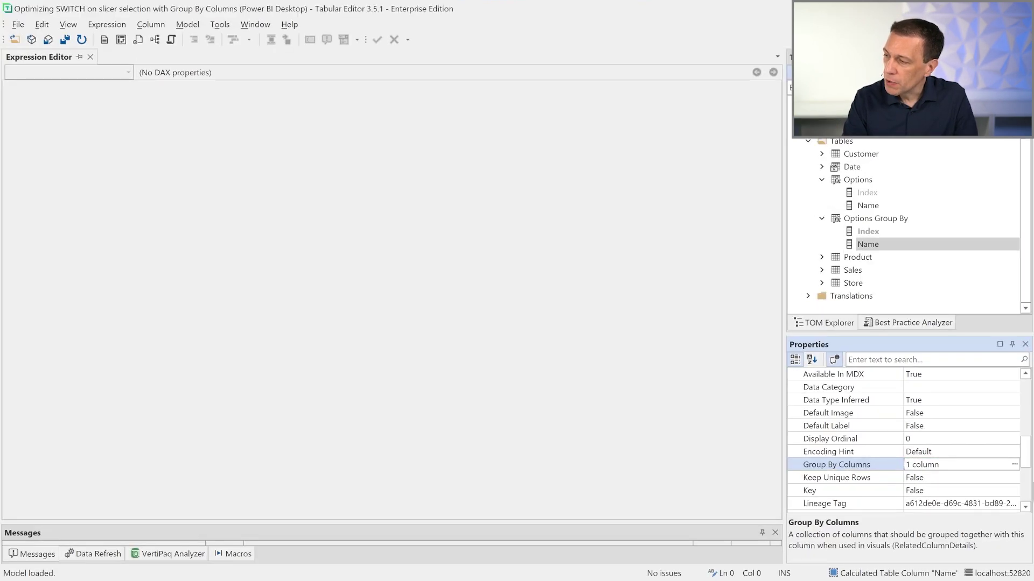
pyautogui.click(995, 462)
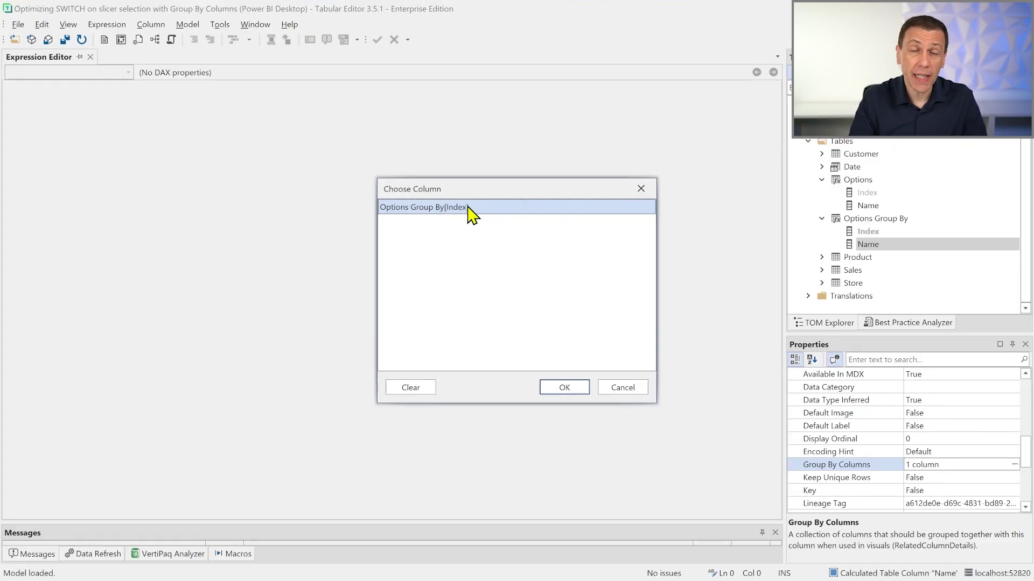
pyautogui.click(623, 389)
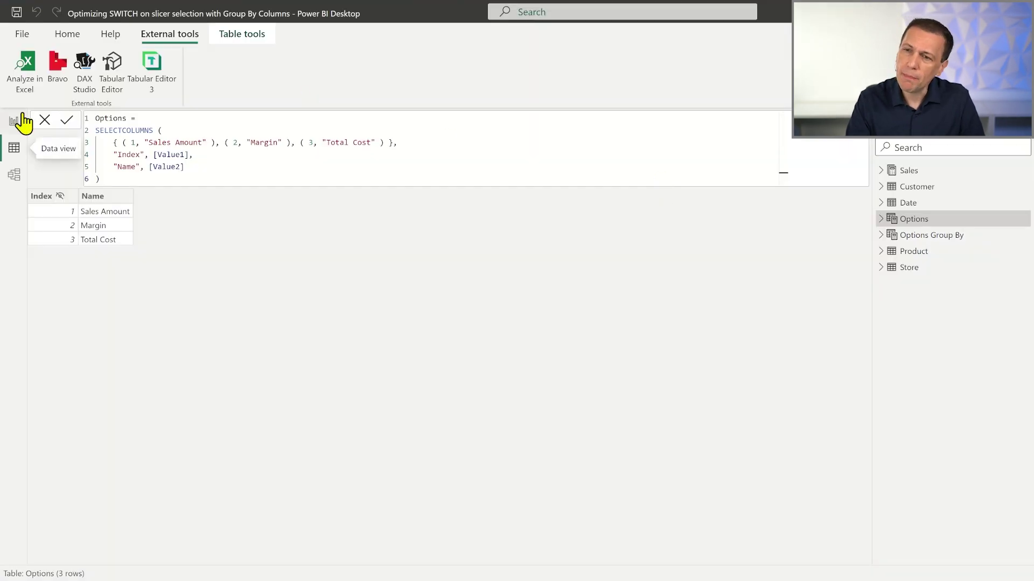
# - On the Demo Fast Index page, show that the slicer uses the Options Group By Name field
pyautogui.click(16, 122)
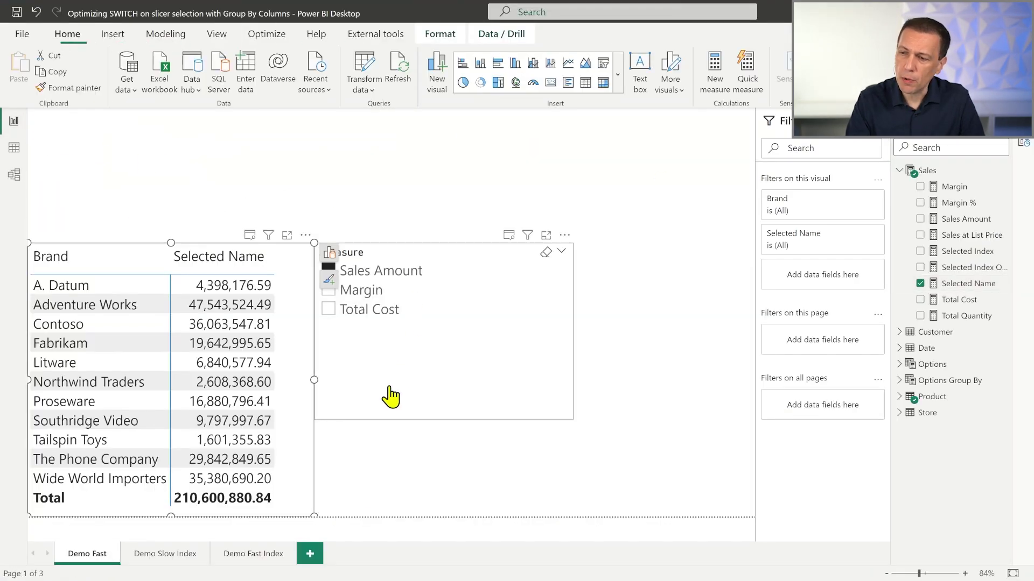
pyautogui.click(257, 555)
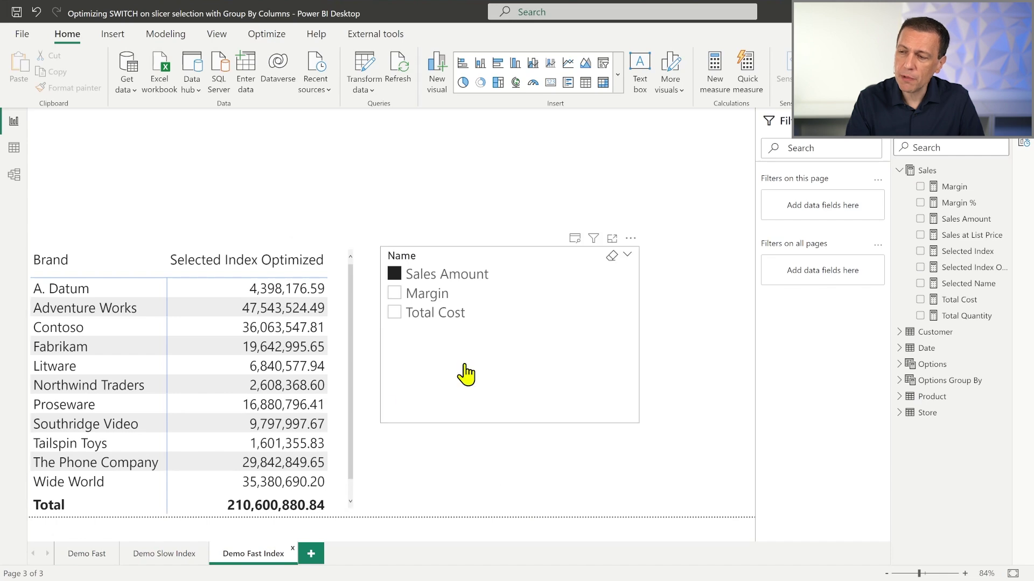
pyautogui.click(512, 399)
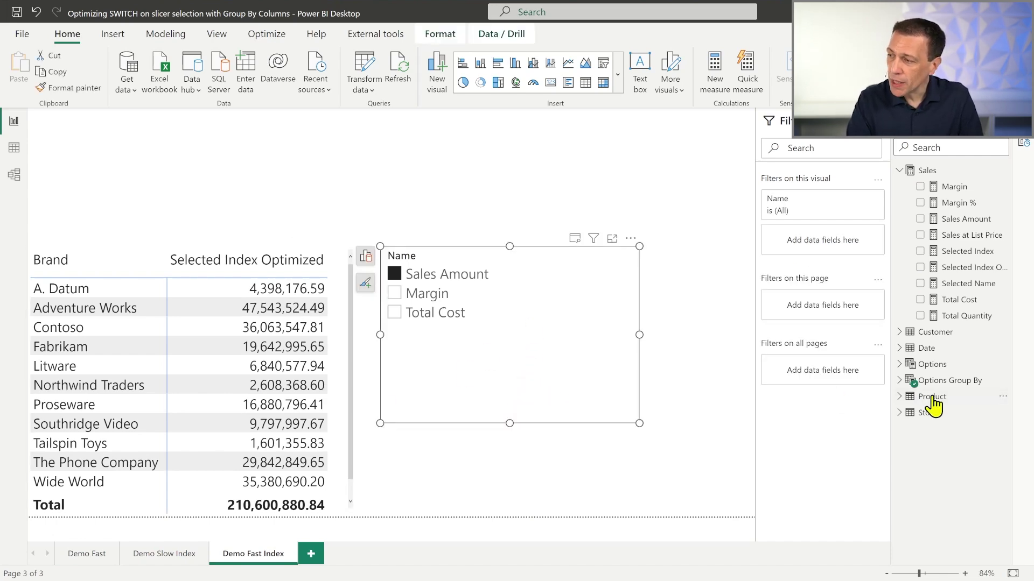
pyautogui.click(899, 381)
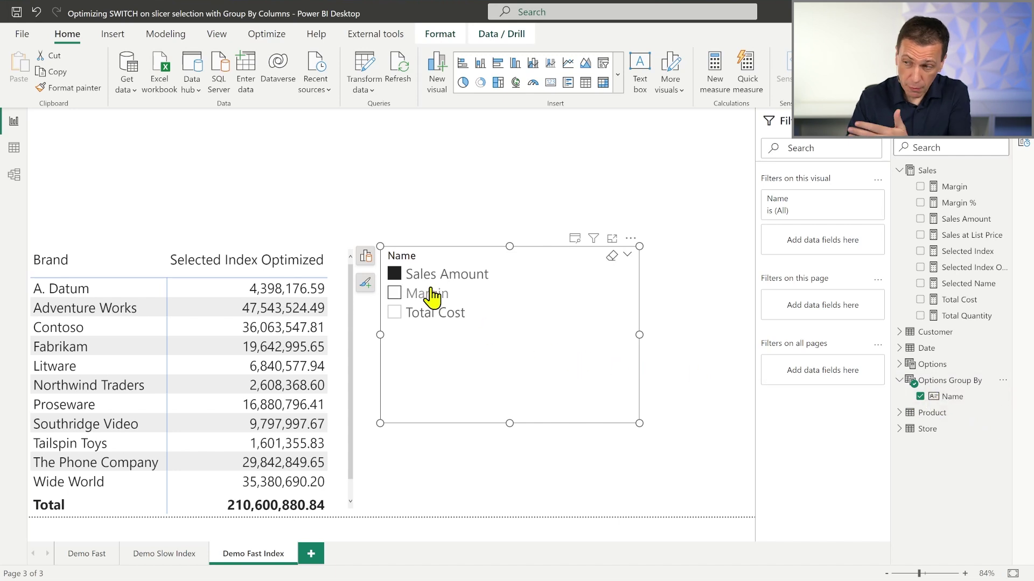
# - Select the Brand matrix and highlight 'Options Group By'[Index] in the Selected Index Optimized formula
pyautogui.click(263, 38)
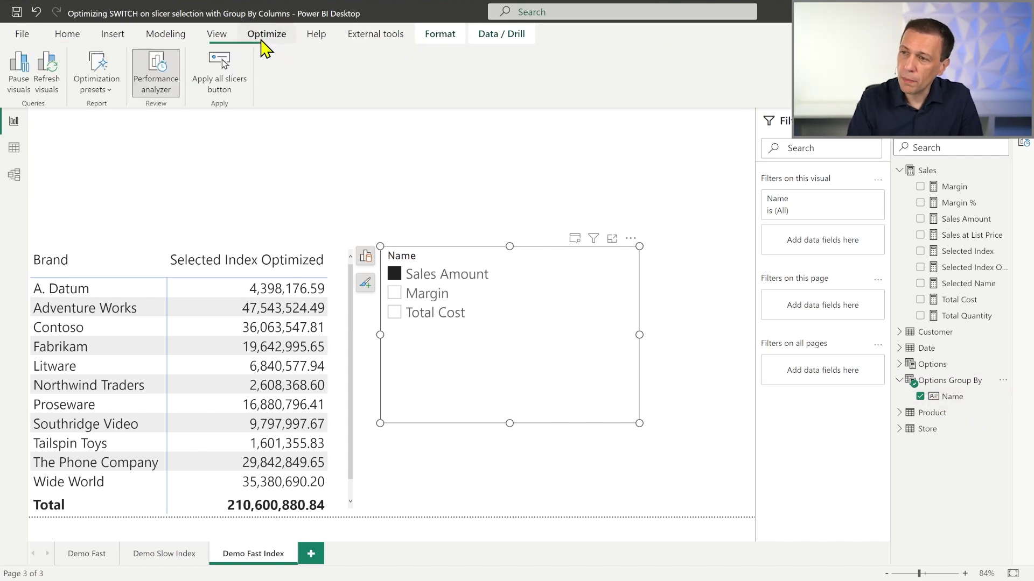
pyautogui.click(335, 380)
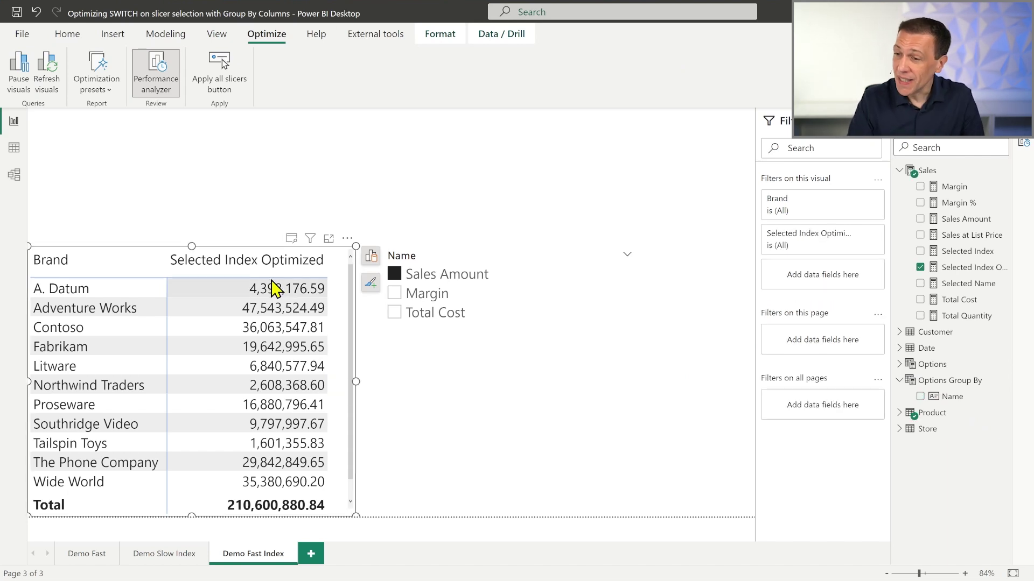
pyautogui.click(961, 268)
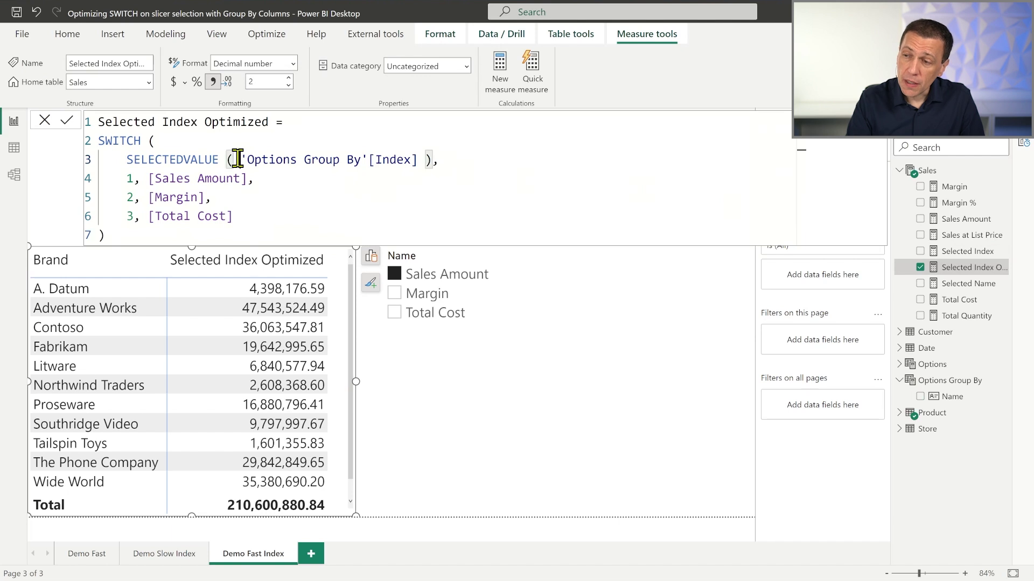
pyautogui.moveTo(237, 159); pyautogui.dragTo(419, 159)
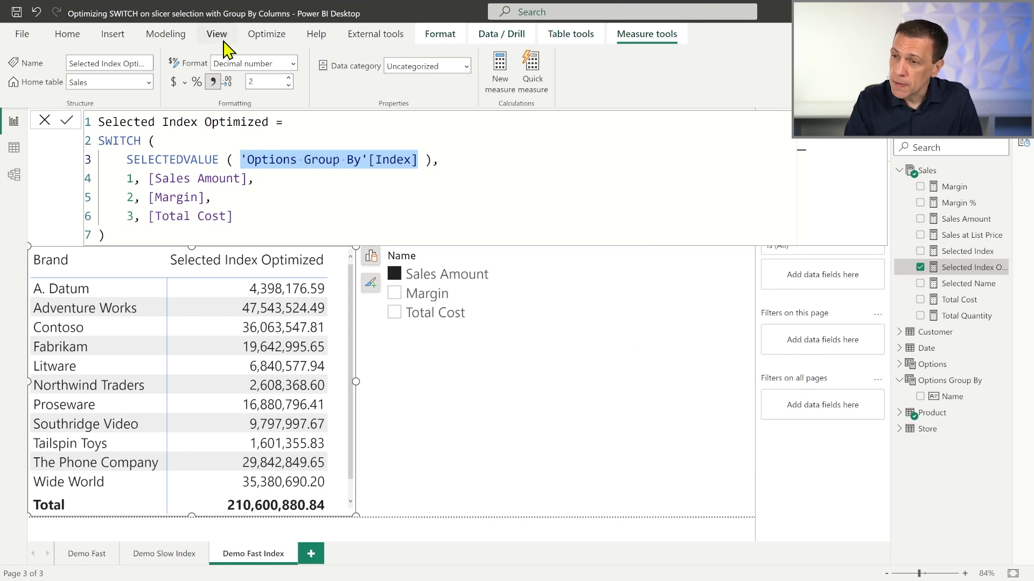
# - Record refreshed visuals in Performance analyzer and copy the Matrix query (94 ms)
pyautogui.click(264, 34)
pyautogui.click(156, 73)
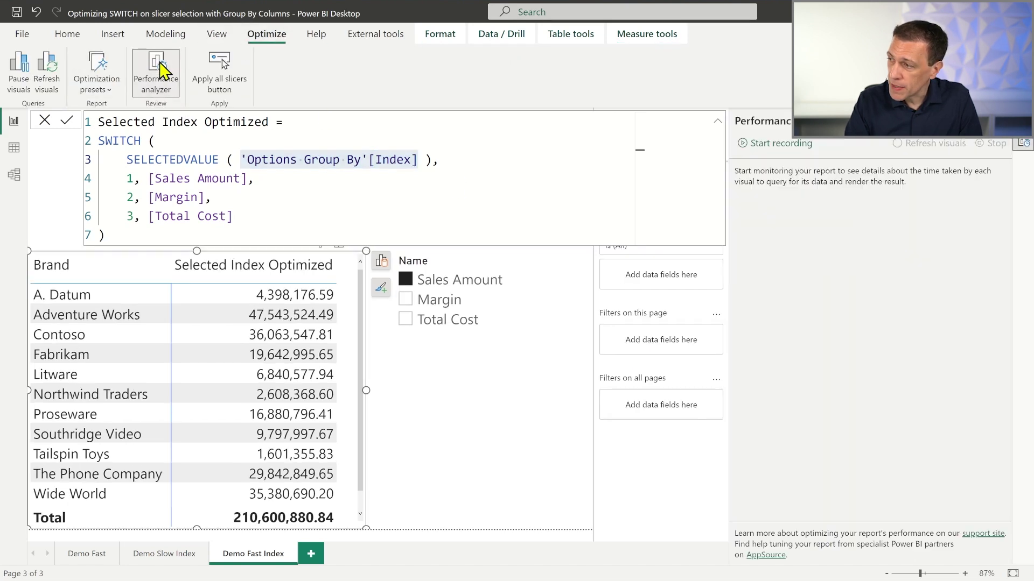
pyautogui.click(770, 143)
pyautogui.click(941, 153)
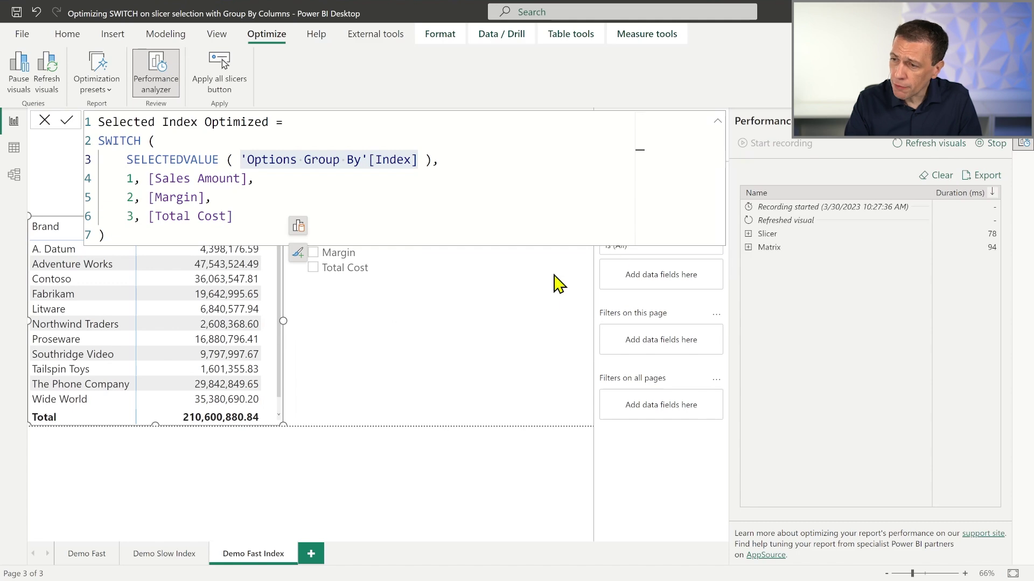
pyautogui.click(755, 249)
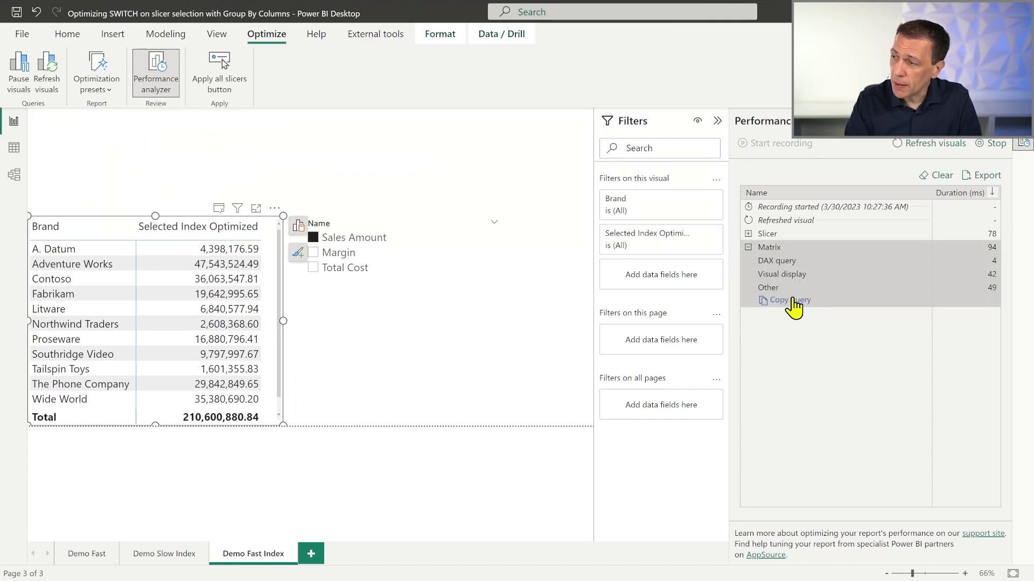
pyautogui.click(783, 300)
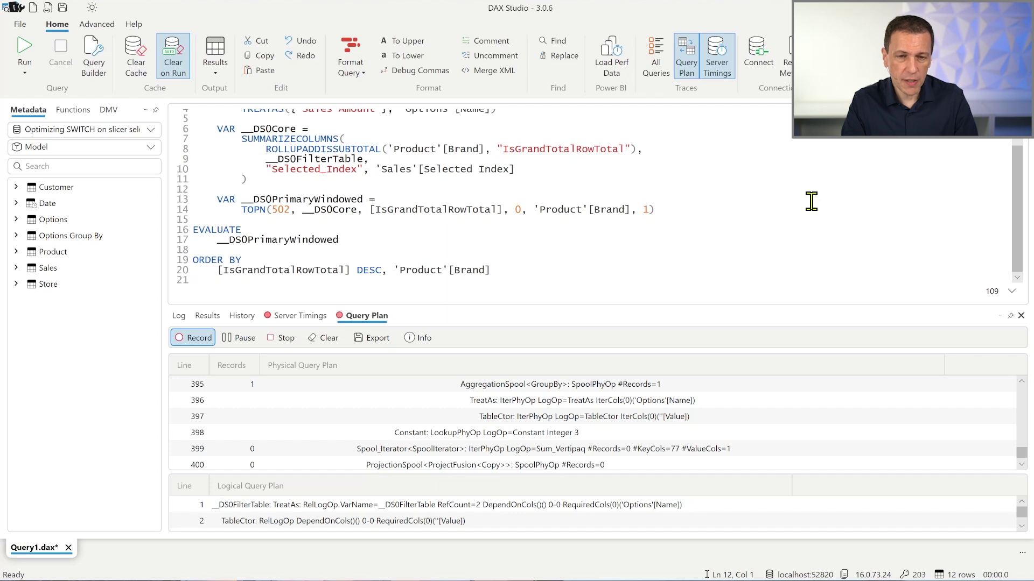
# - Replace the old Selected Index query in DAX Studio with the copied Selected Index Optimized matrix query
pyautogui.hotkey('ctrl', 'a')
pyautogui.press('Delete')
pyautogui.hotkey('ctrl', 'v')
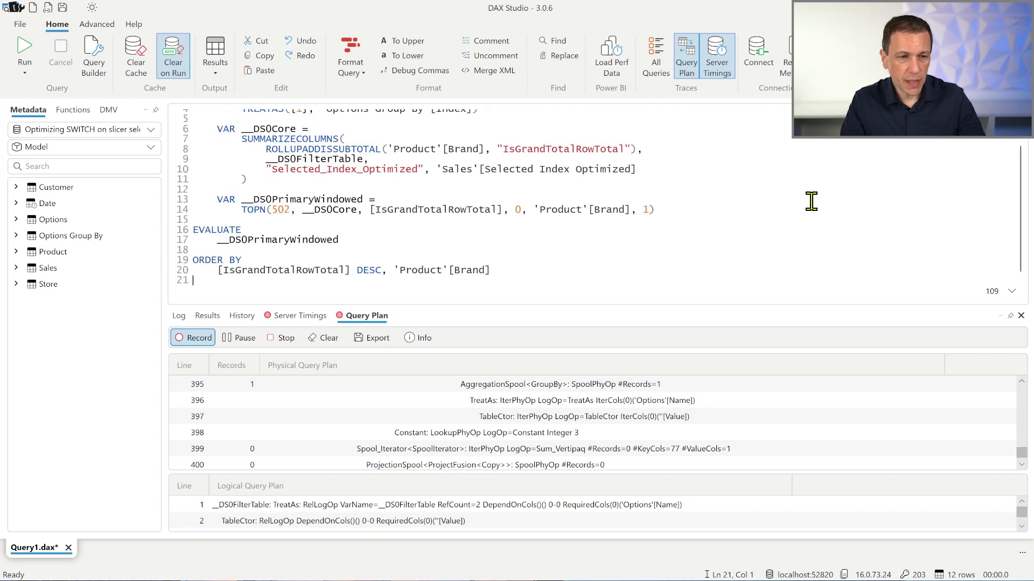
pyautogui.scroll(1, 765, 210)
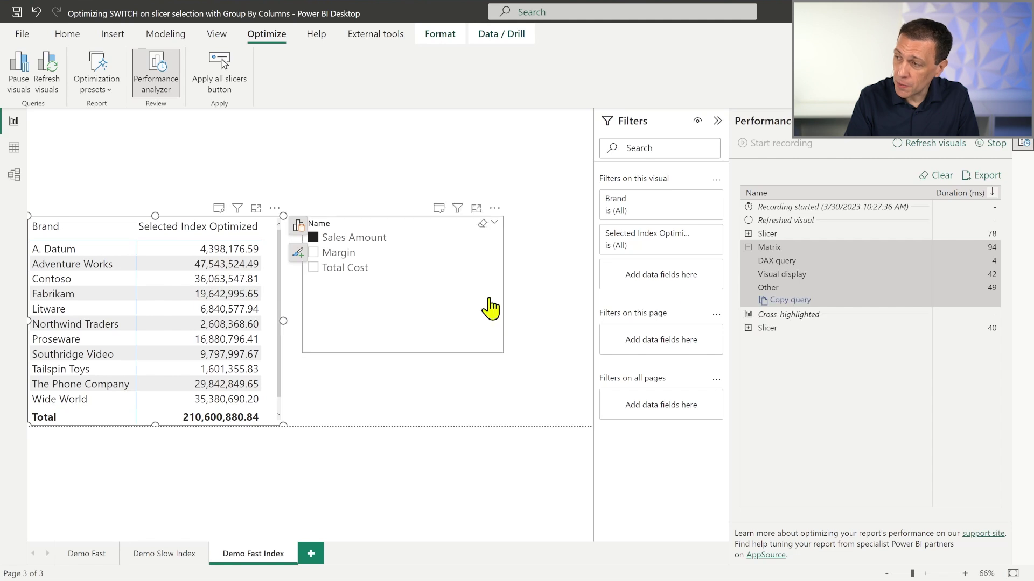
# - Highlight SELECTEDVALUE ( 'Options Group By'[Index] ) in Selected Index Optimized, then run the DAX Studio query
pyautogui.click(1024, 143)
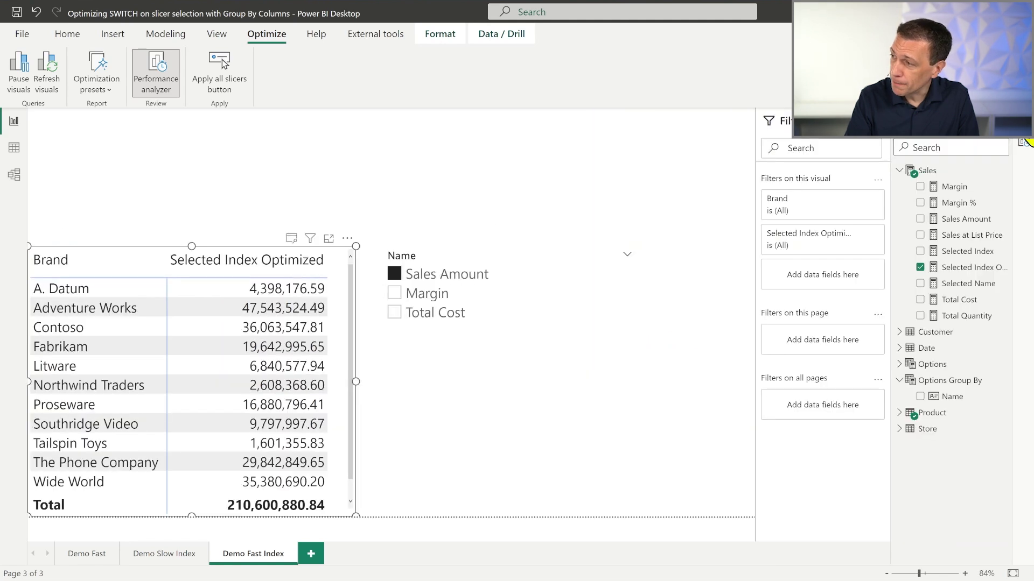
pyautogui.click(959, 268)
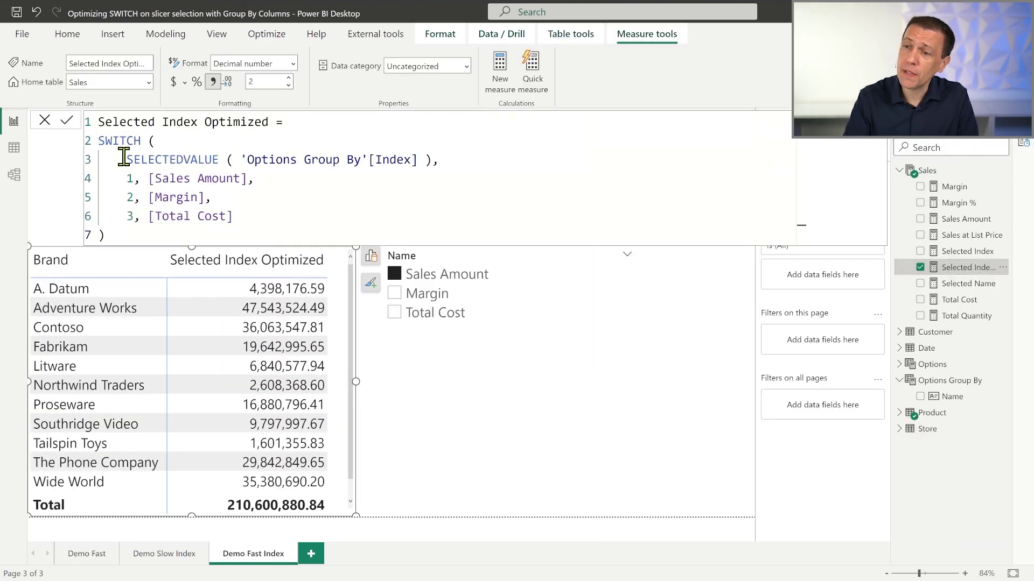
pyautogui.moveTo(125, 159); pyautogui.dragTo(441, 159)
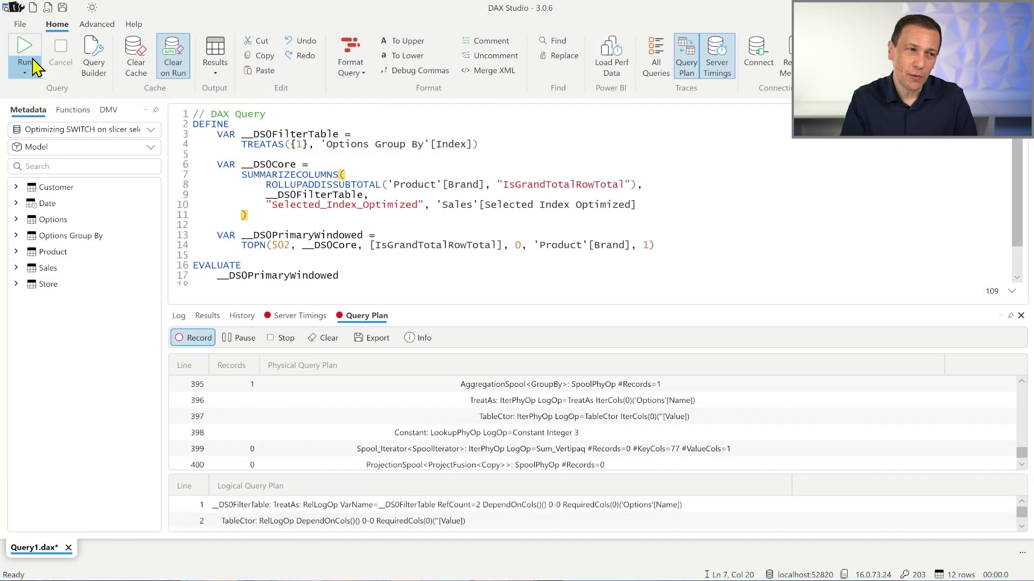
pyautogui.click(25, 54)
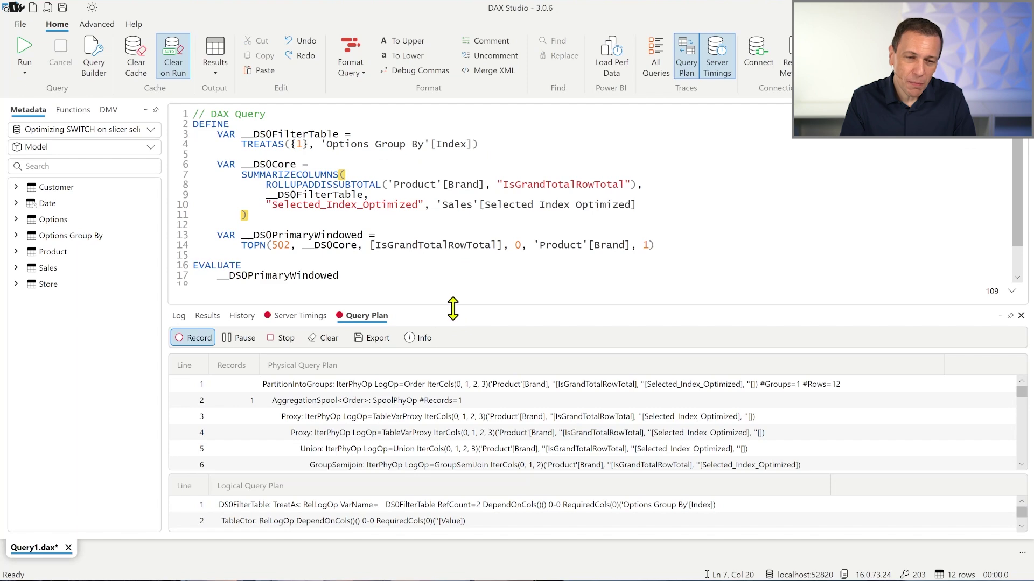
# - Enlarge the query plan and check Server Timings: 3 SE queries totalling 7 ms
pyautogui.moveTo(453, 308); pyautogui.dragTo(456, 235)
pyautogui.moveTo(1022, 327); pyautogui.dragTo(1028, 439)
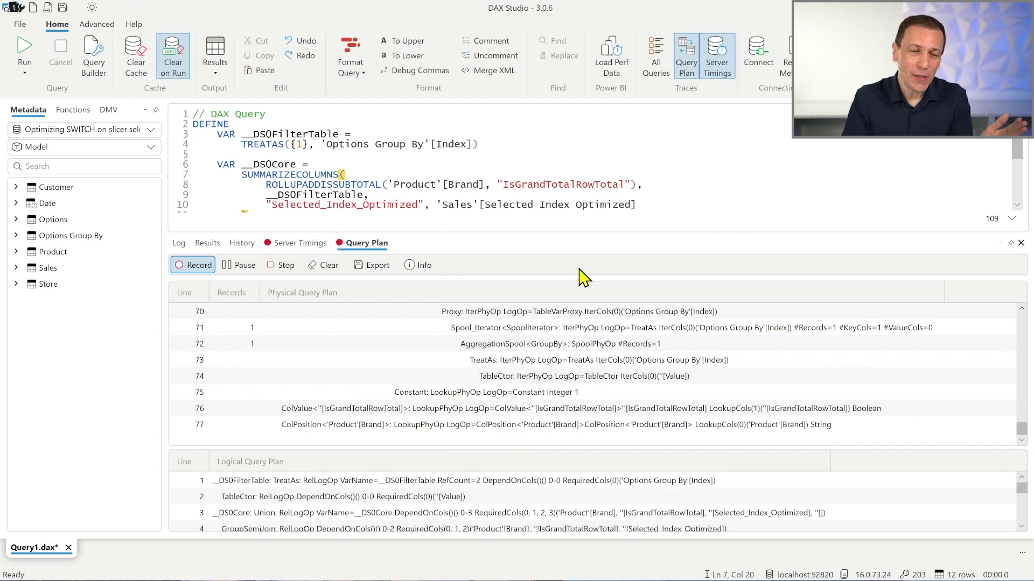
pyautogui.click(300, 244)
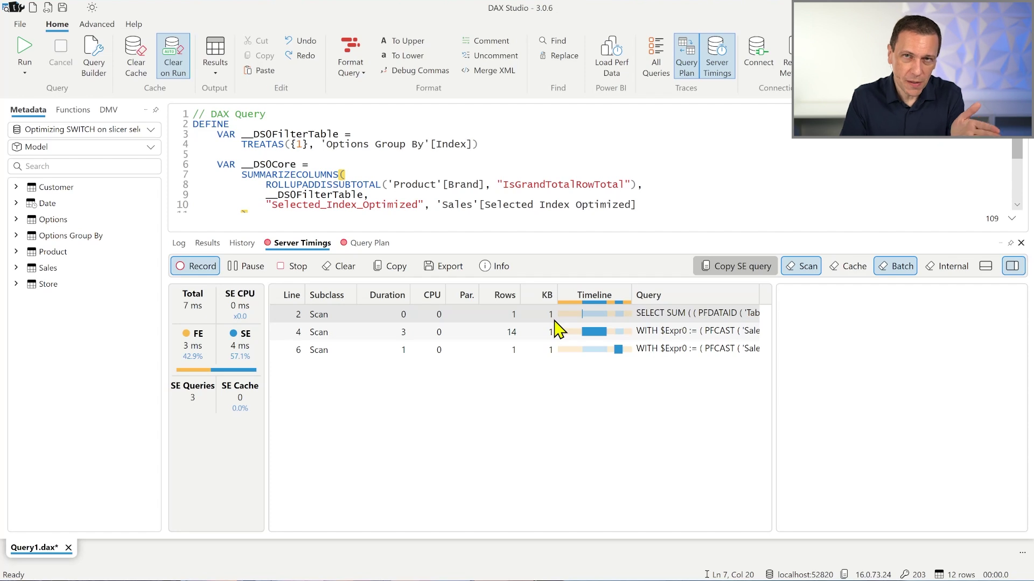
pyautogui.click(383, 245)
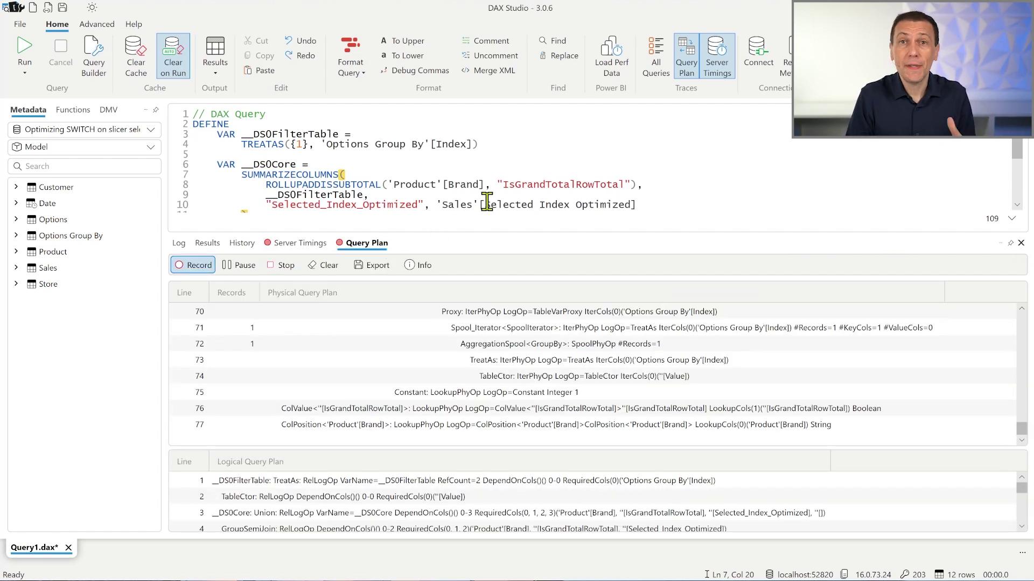